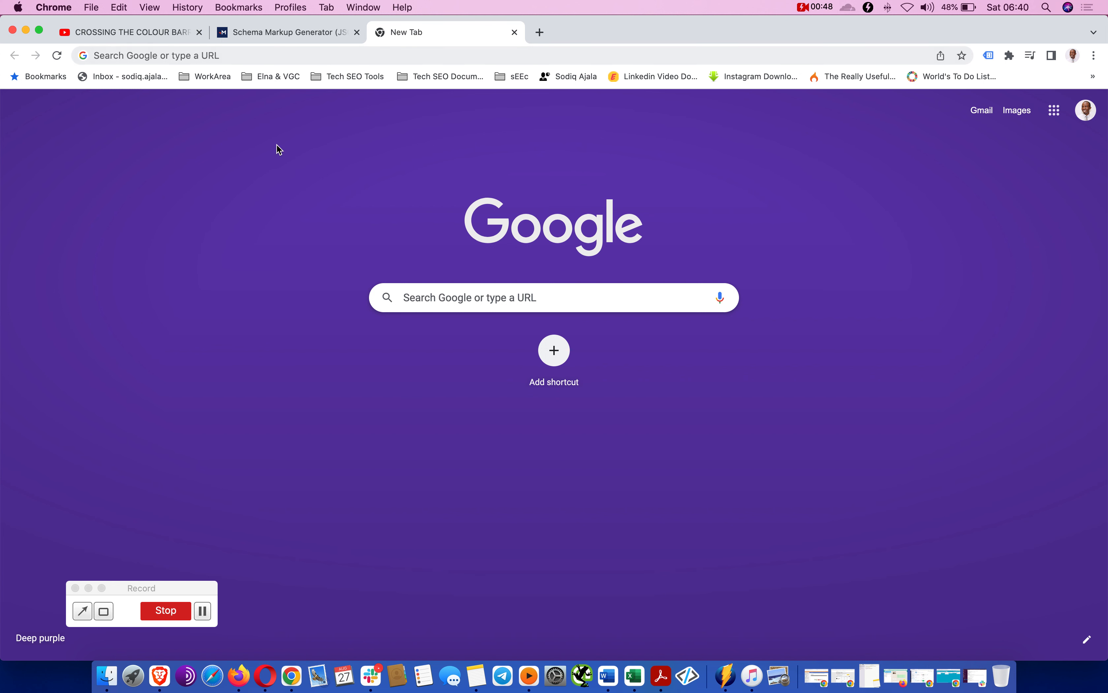
Copy the YouTube video's full title and paste it into the Name field of the Video schema in the Schema Markup Generator
click(294, 32)
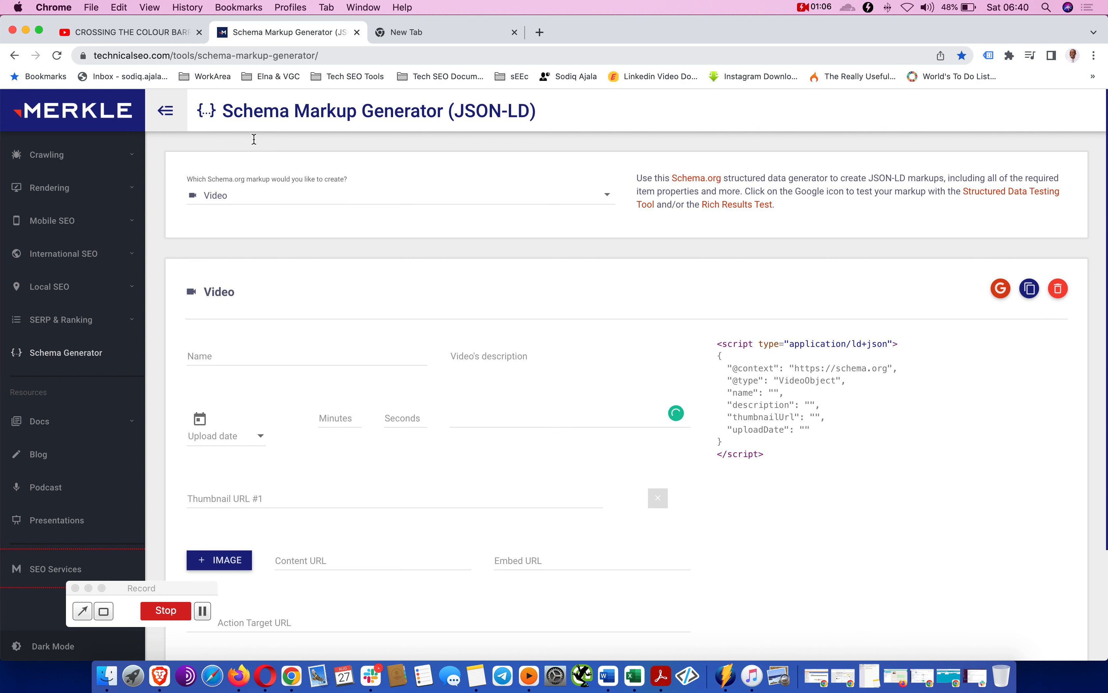
click(133, 32)
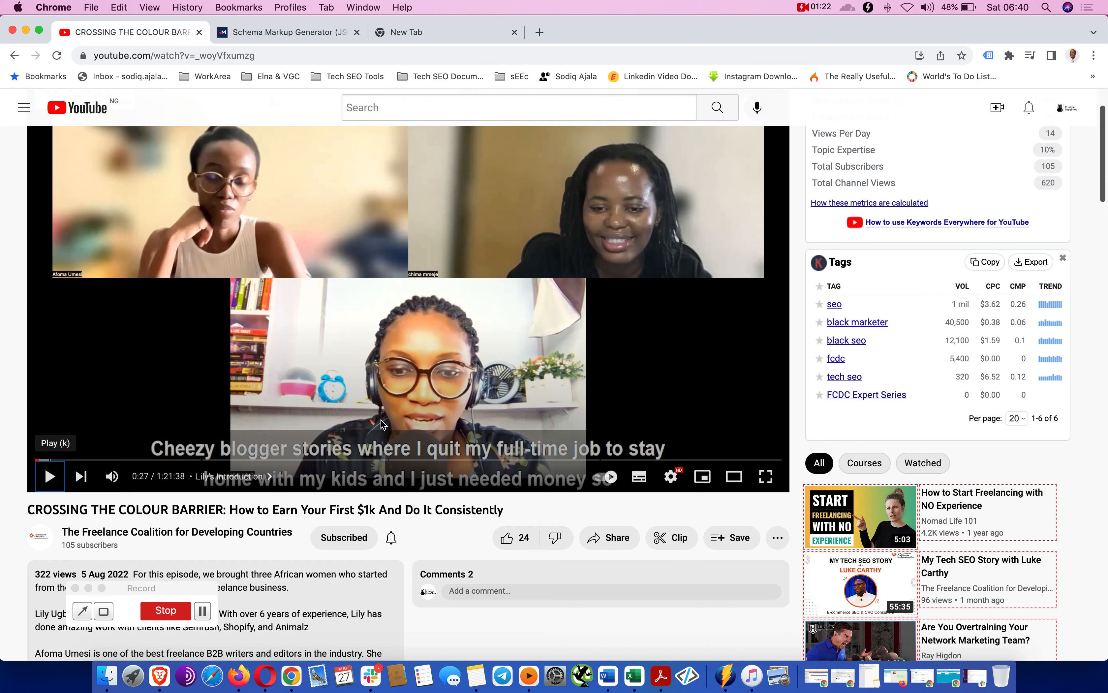
click(288, 32)
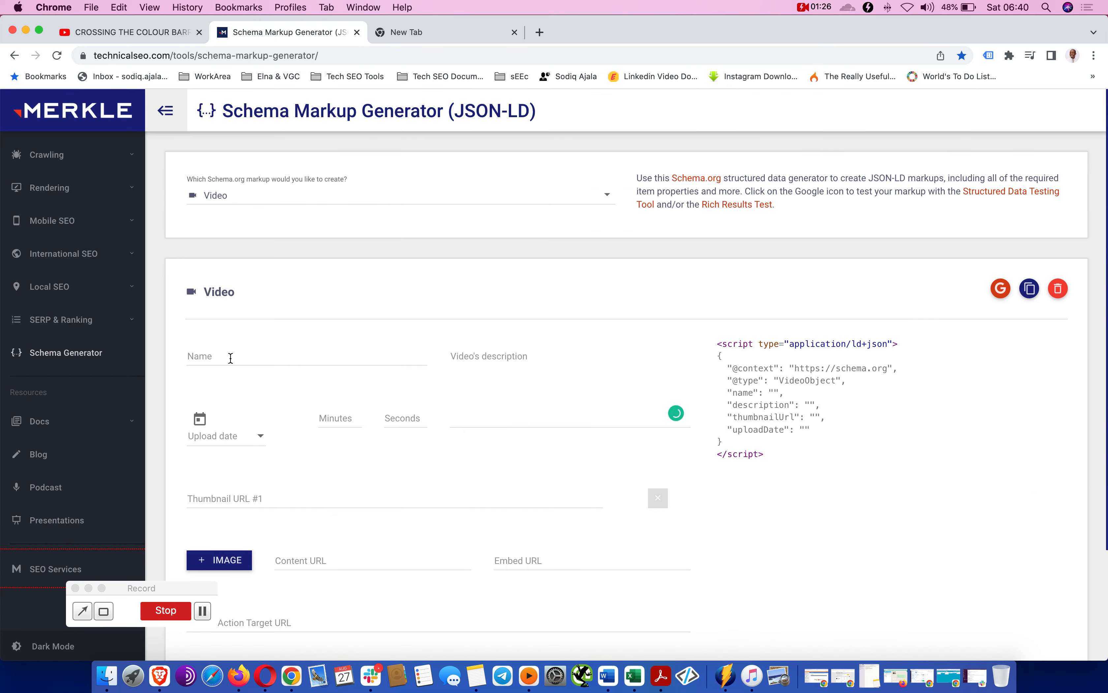
click(146, 33)
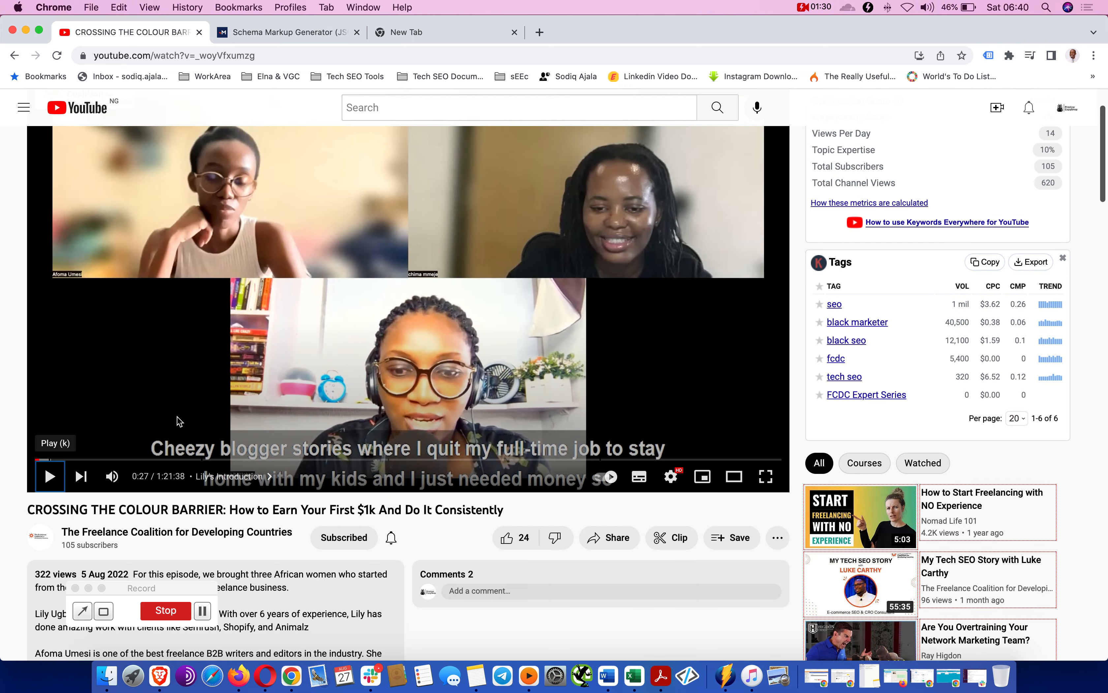
drag(28, 510, 506, 517)
key(super+c)
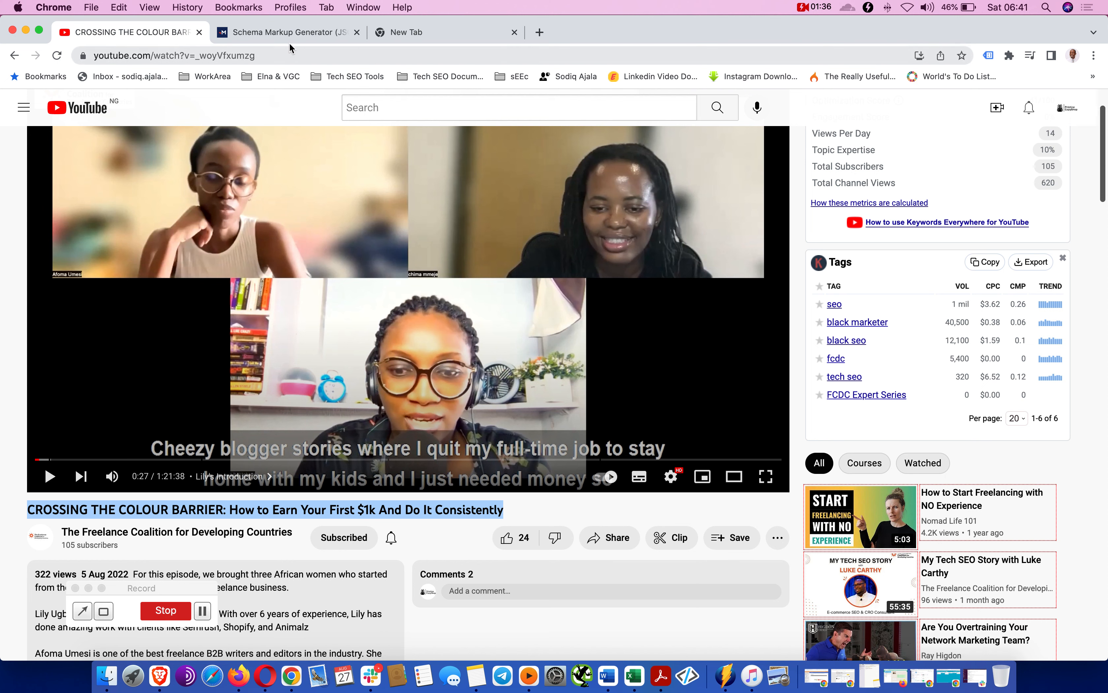
click(287, 32)
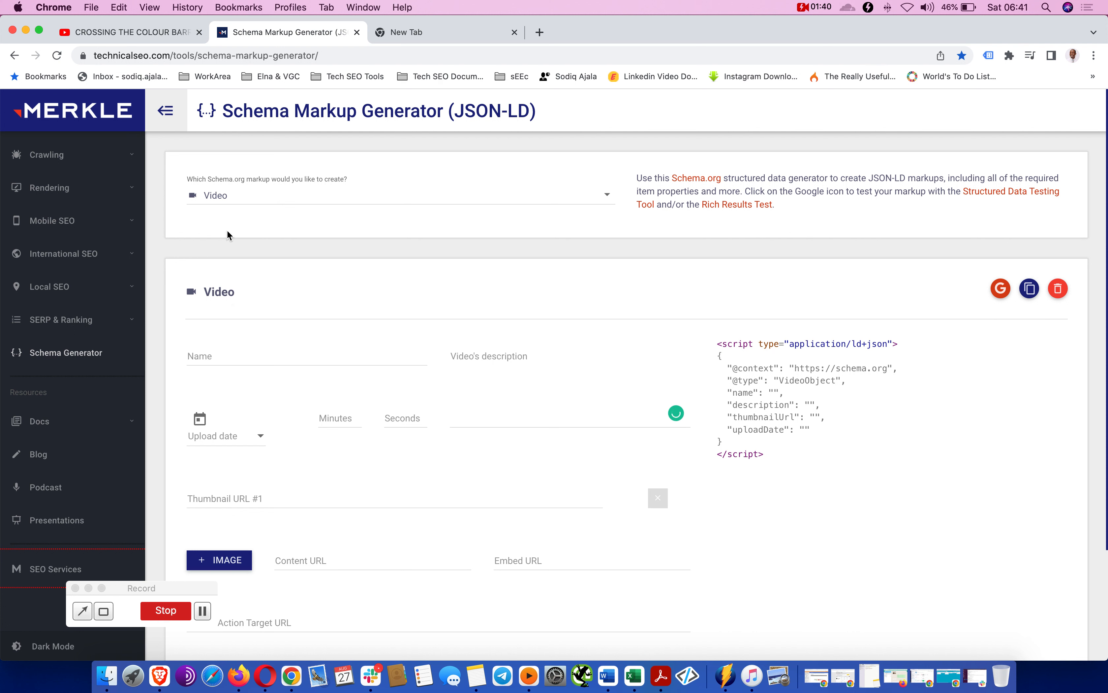
click(218, 359)
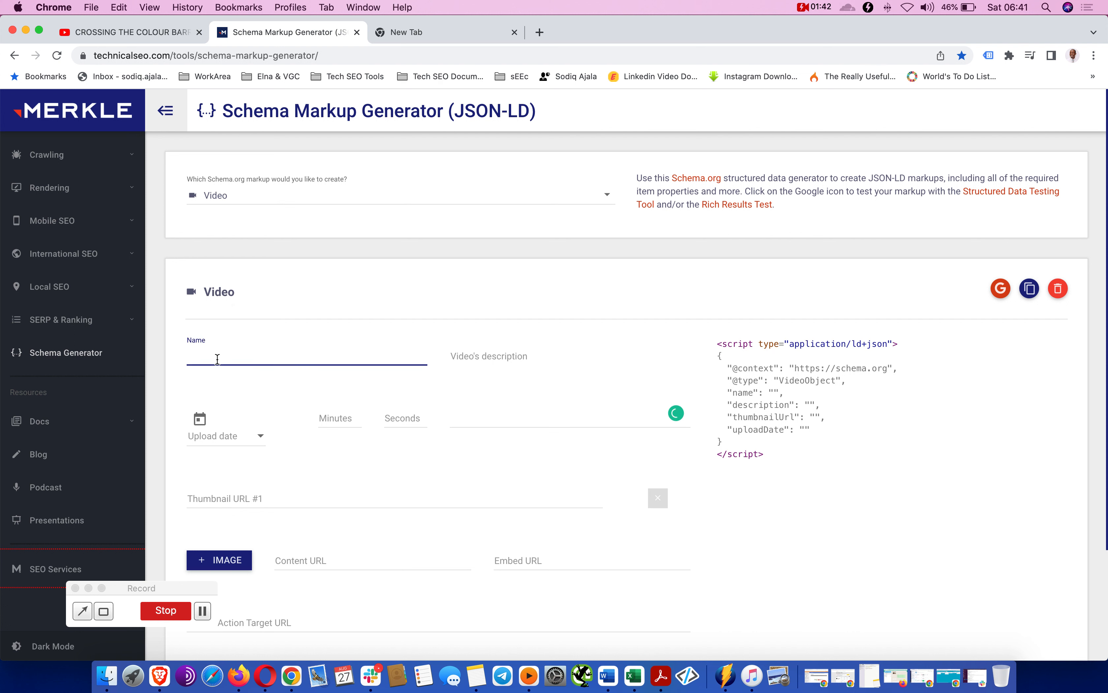
key(super+v)
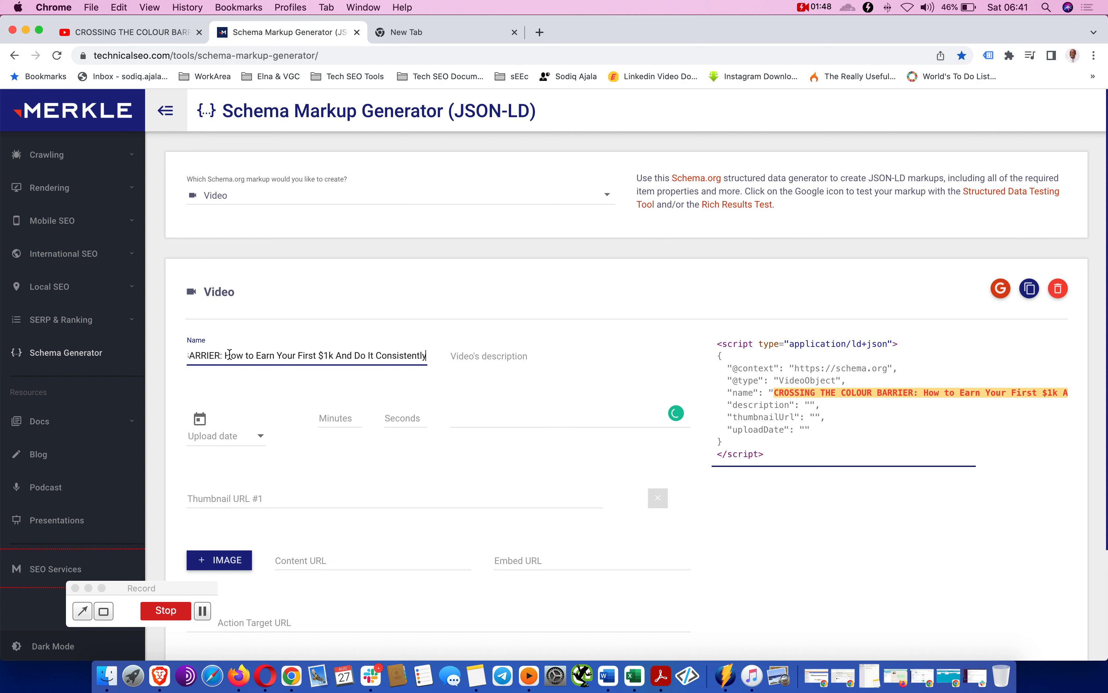
Remove the "CROSSING THE COLOUR BARRIER:" prefix from the schema name and append "- FCDC" to its end
click(226, 355)
key(BackSpace)
key(BackSpace)
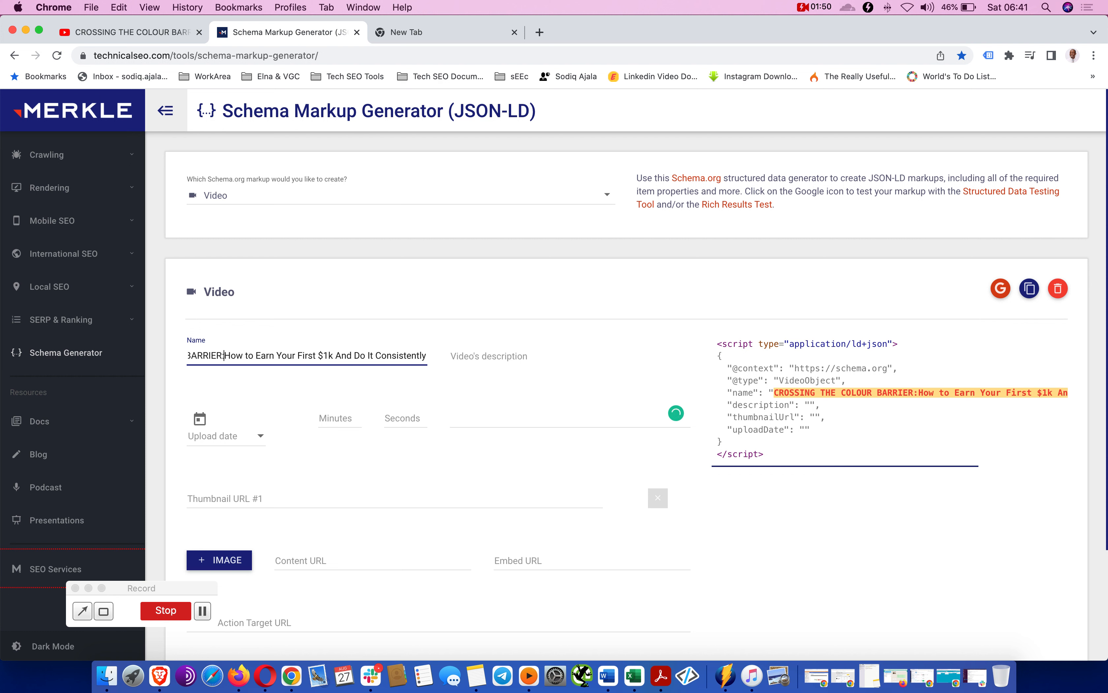
key(BackSpace)
key(BackSpace)
key(BackSpace)
key(BackSpace)
key(BackSpace)
key(BackSpace)
key(BackSpace)
key(BackSpace)
key(BackSpace)
key(BackSpace)
key(BackSpace)
key(BackSpace)
key(BackSpace)
key(BackSpace)
key(BackSpace)
key(BackSpace)
key(BackSpace)
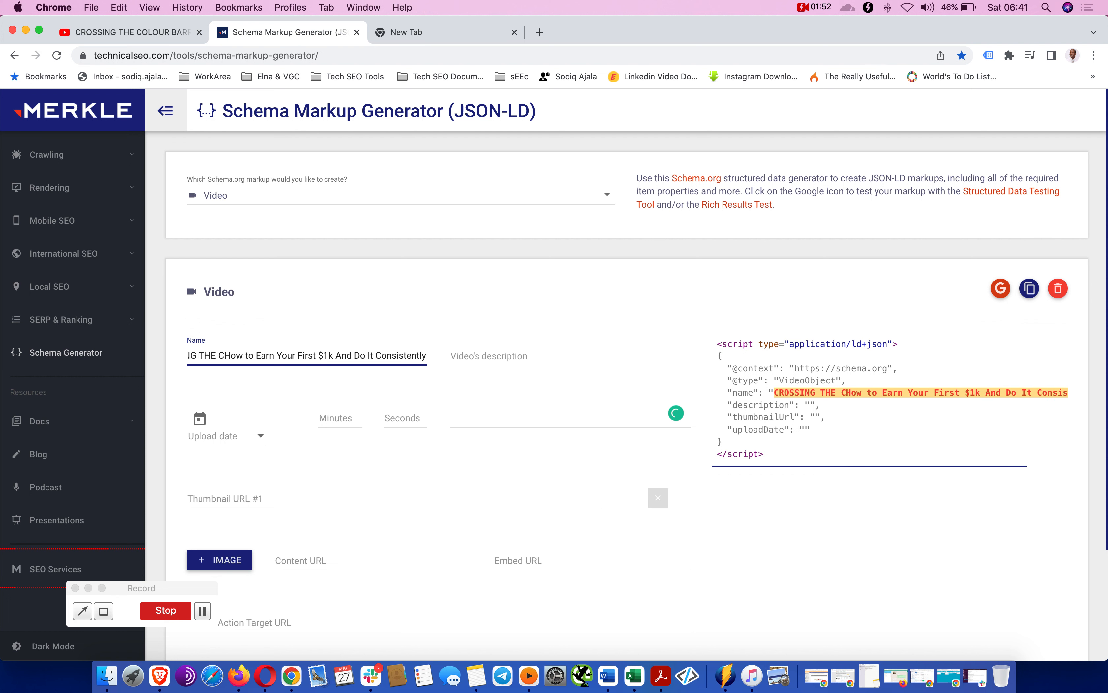
key(BackSpace)
key(BackSpace)
key(BackSpace)
key(BackSpace)
key(BackSpace)
key(BackSpace)
key(BackSpace)
key(BackSpace)
key(BackSpace)
key(BackSpace)
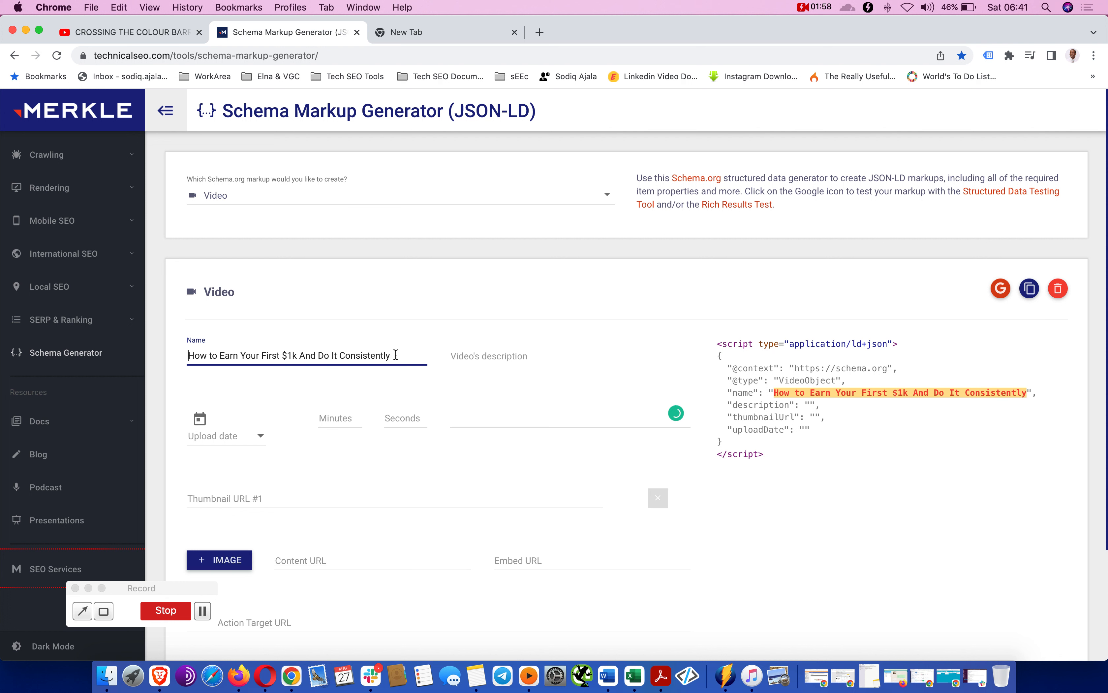
text(- FCDC)
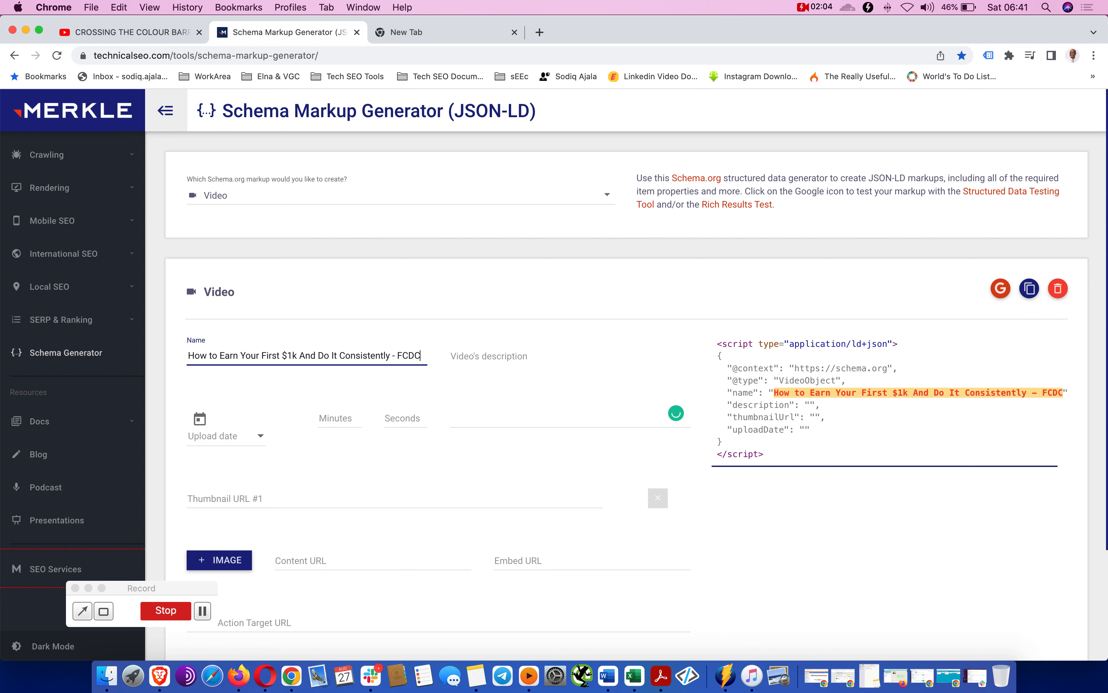
Copy the opening sentence of the YouTube description, "For this episode...freelance business.", into the schema's video description
click(162, 32)
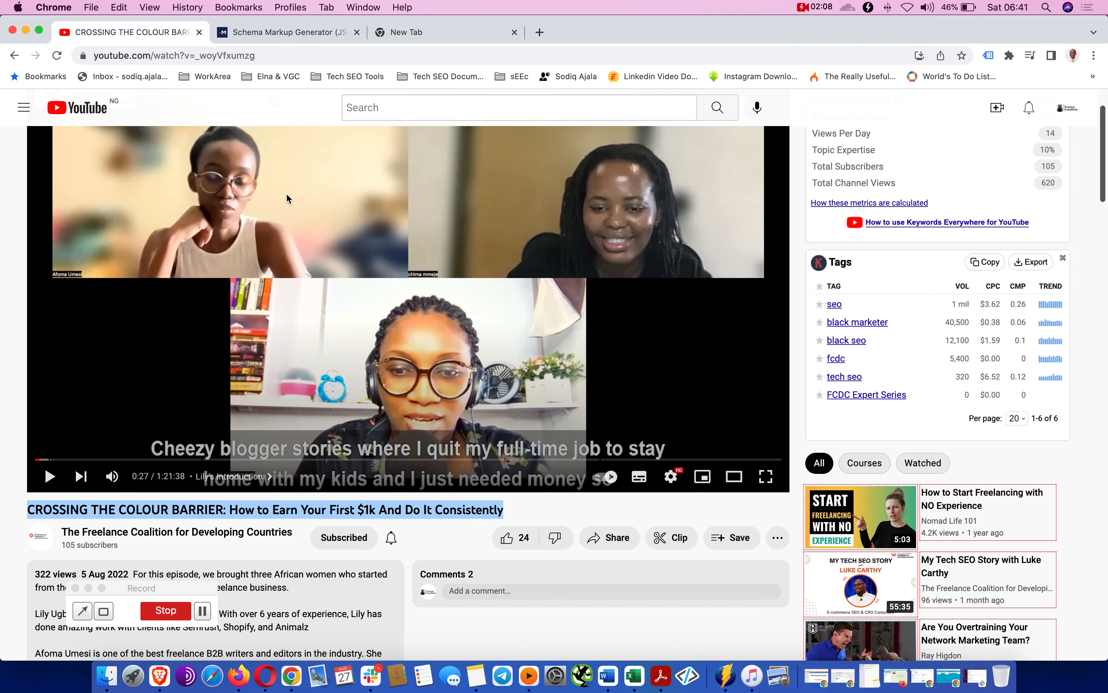
scroll(355, 397, down, 5)
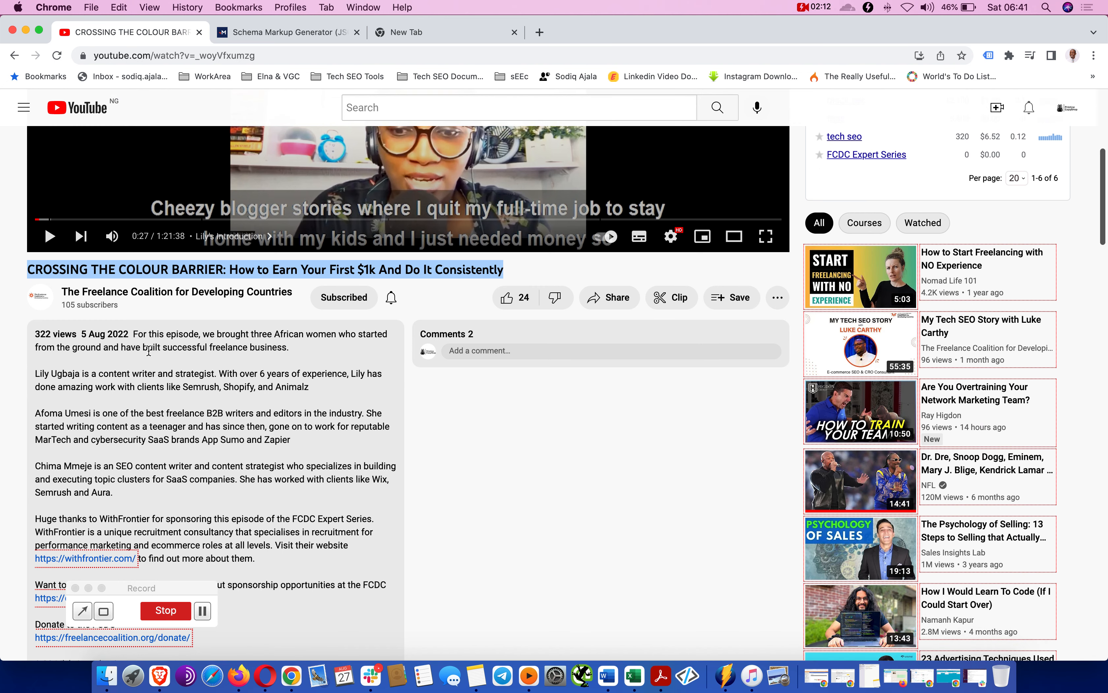
drag(133, 334, 295, 357)
key(super+c)
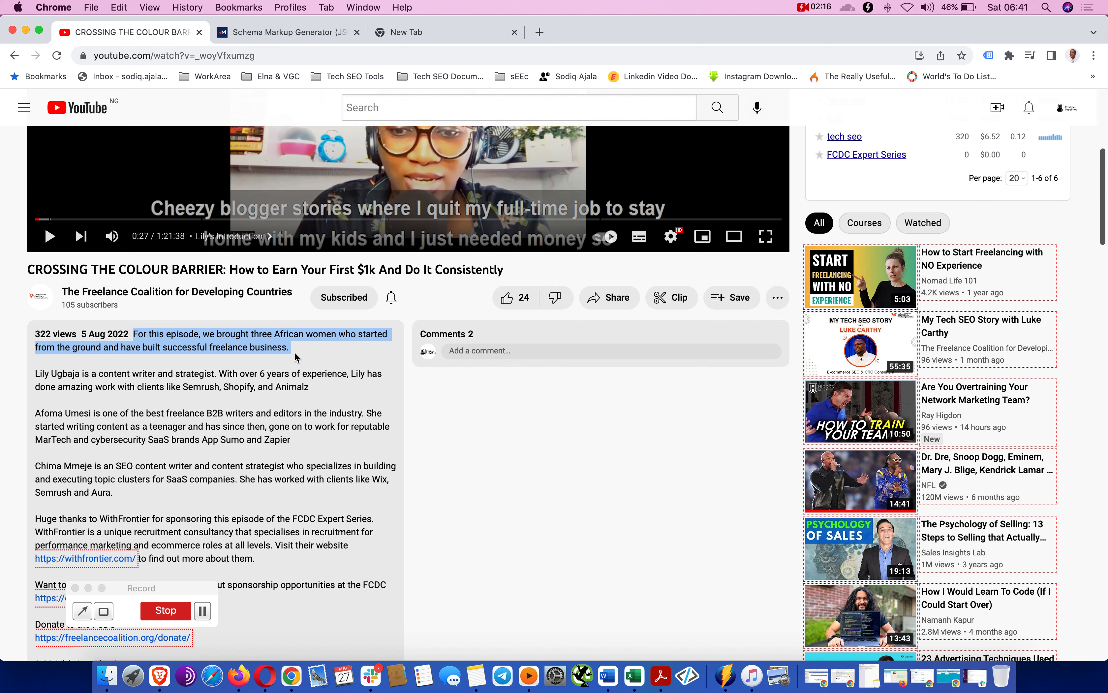
click(308, 35)
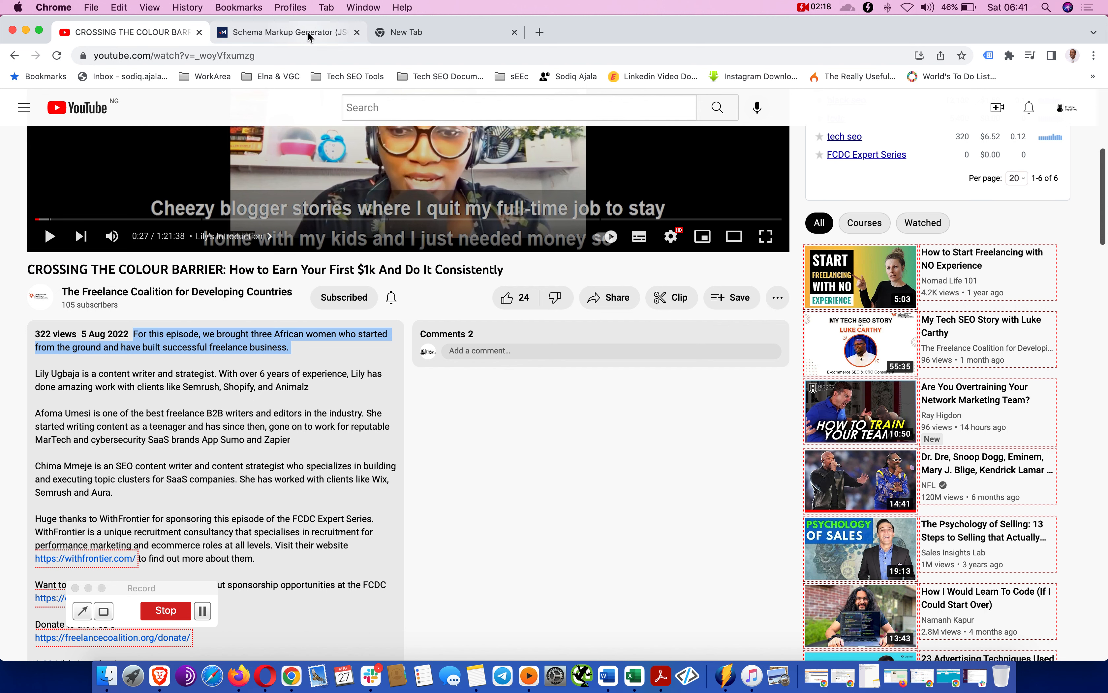
click(499, 360)
key(super+v)
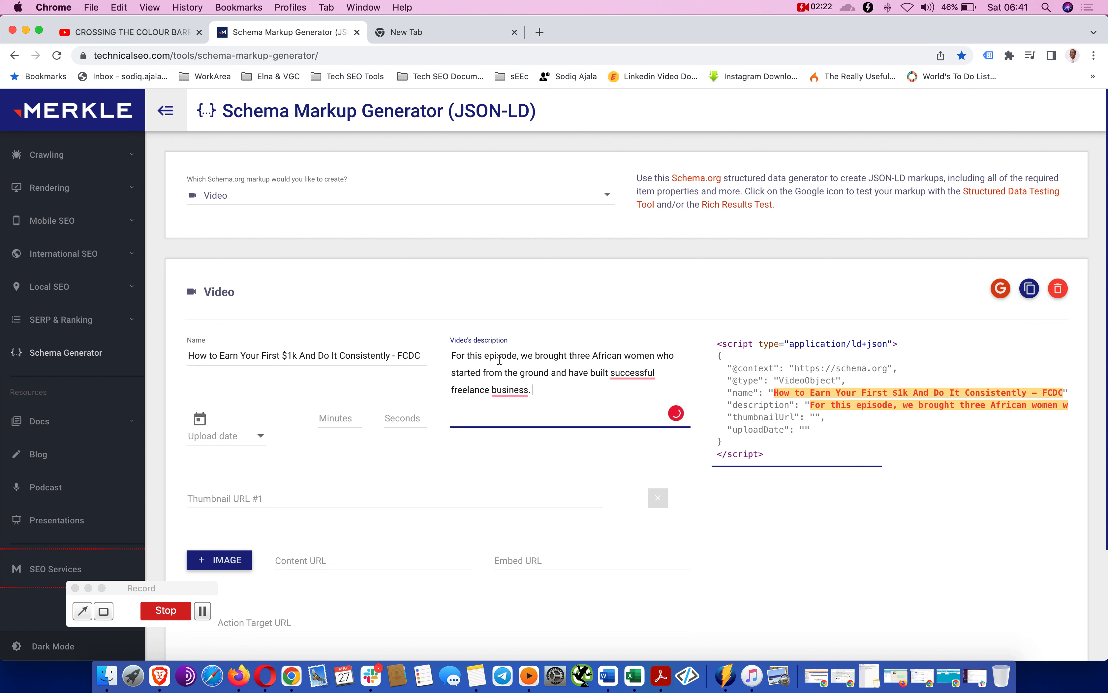
Check the publication date on the YouTube page and set the schema's upload date to 8/5/2022
mouse_move(624, 372)
click(139, 31)
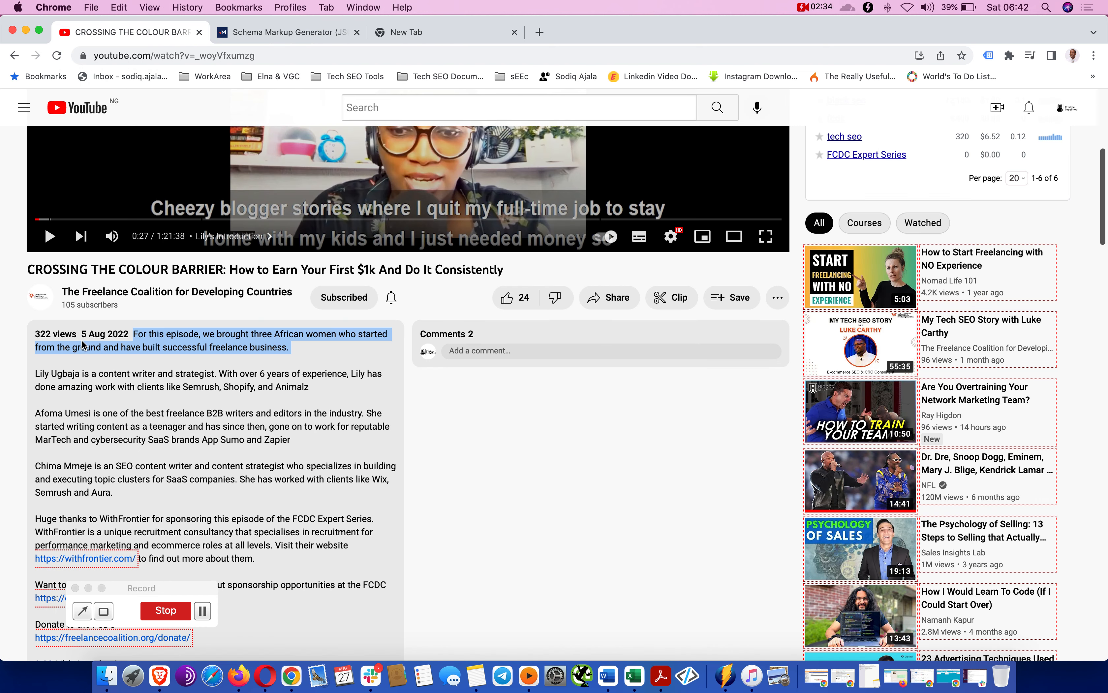
click(288, 30)
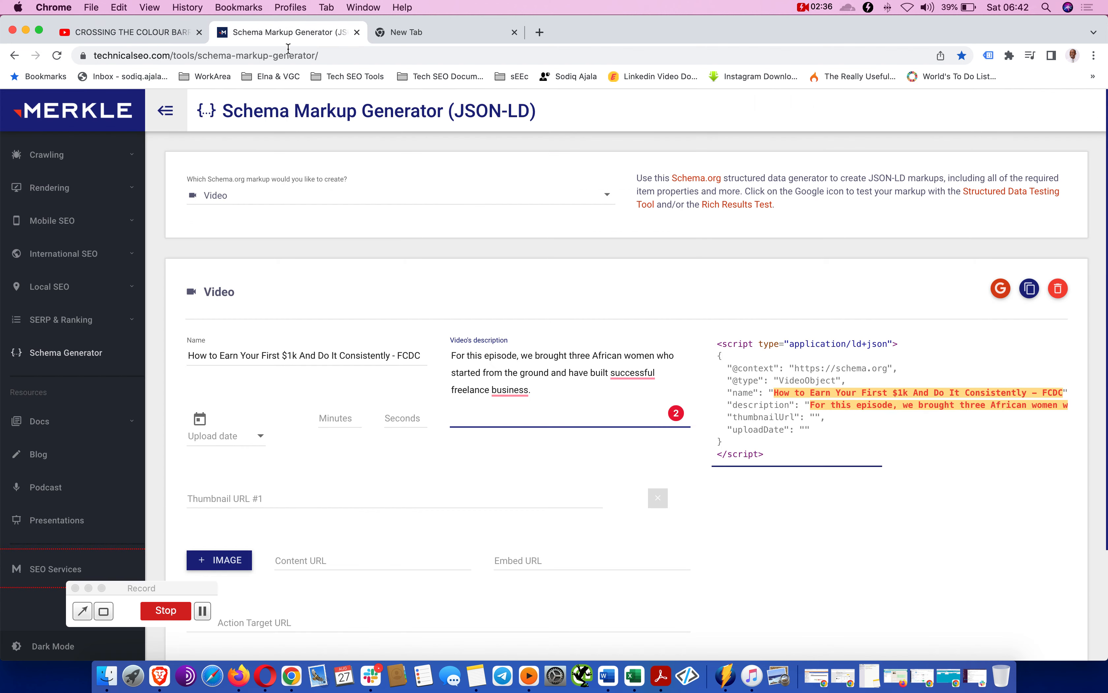
click(261, 439)
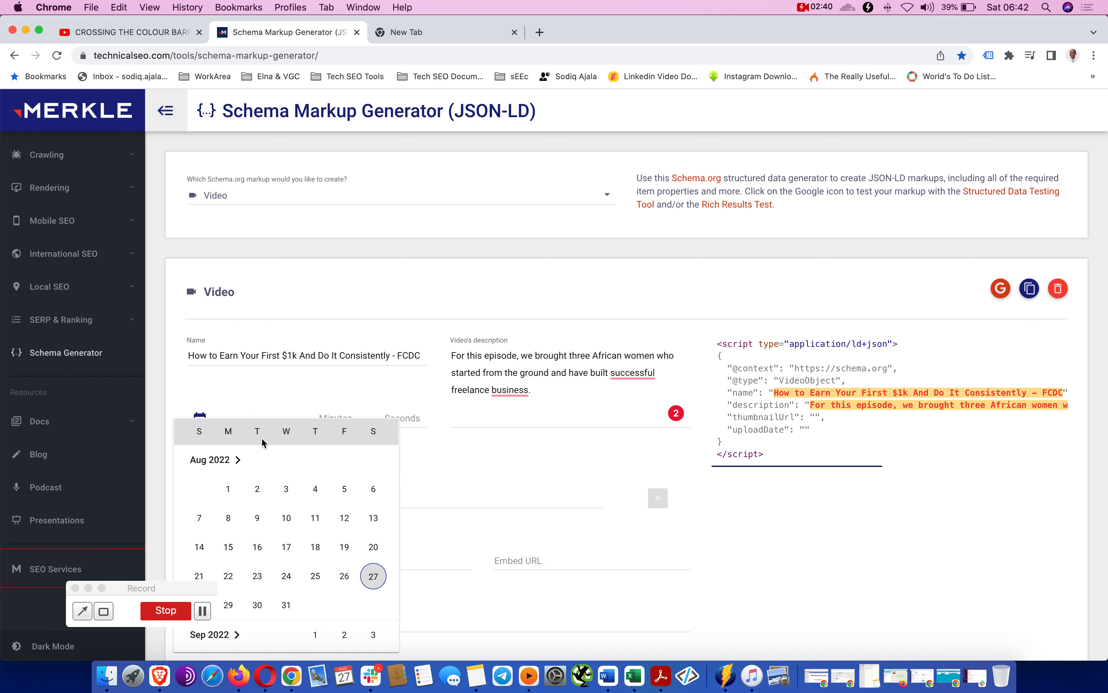
click(344, 493)
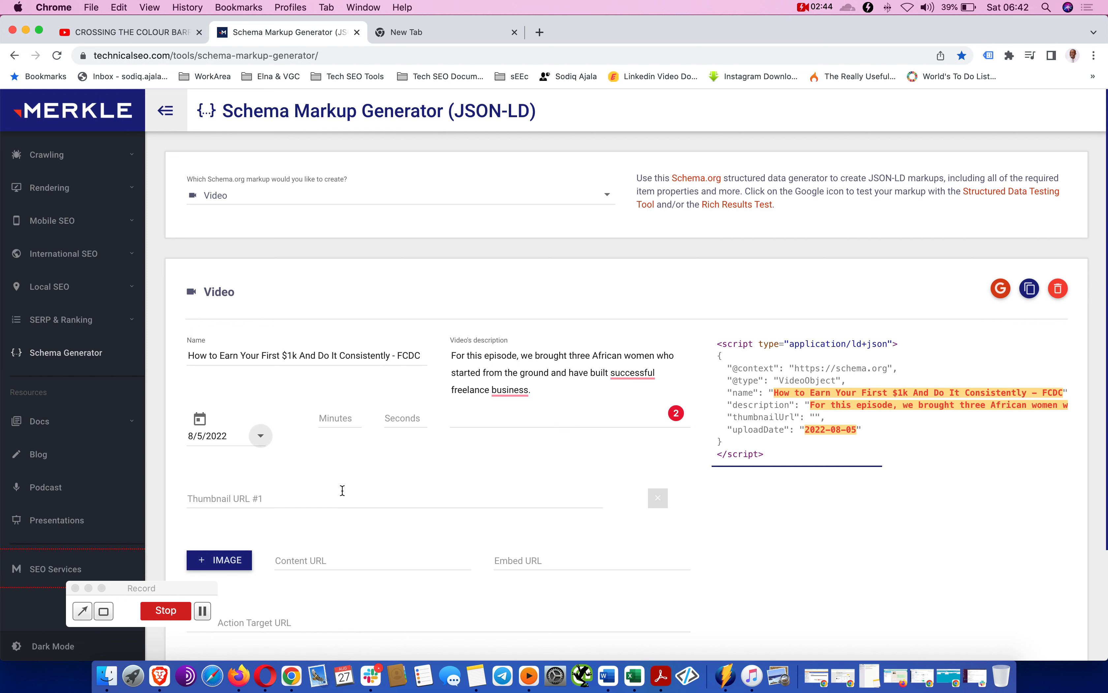
Set the schema's video duration to 72 minutes and 34 seconds
click(113, 36)
scroll(128, 296, up, 2)
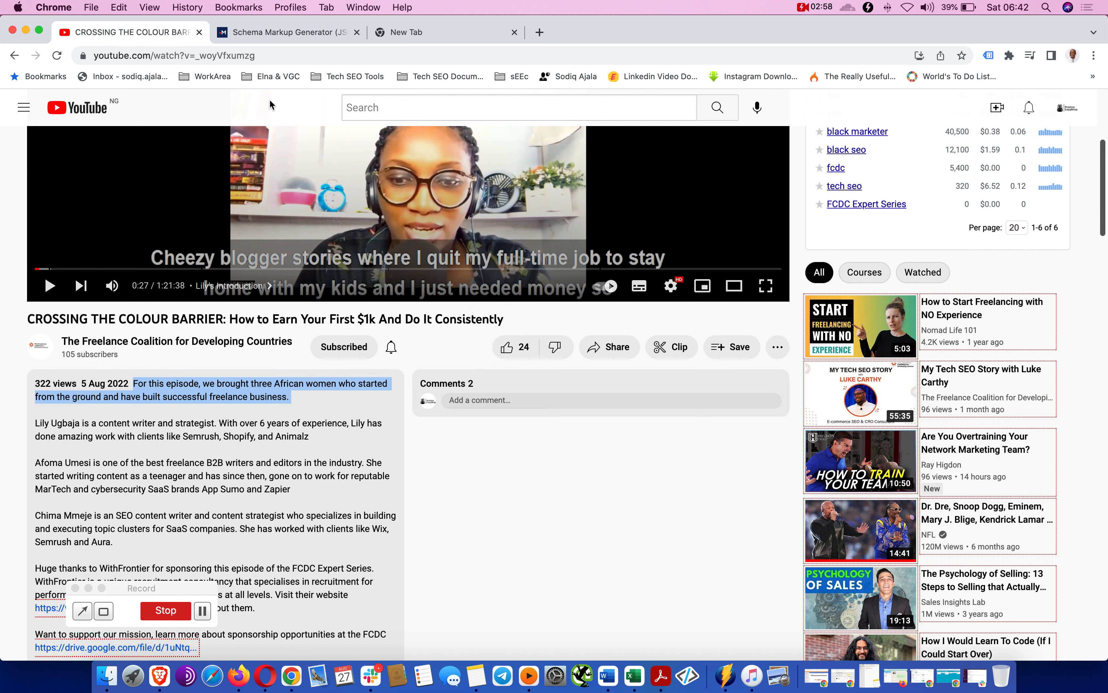
click(291, 31)
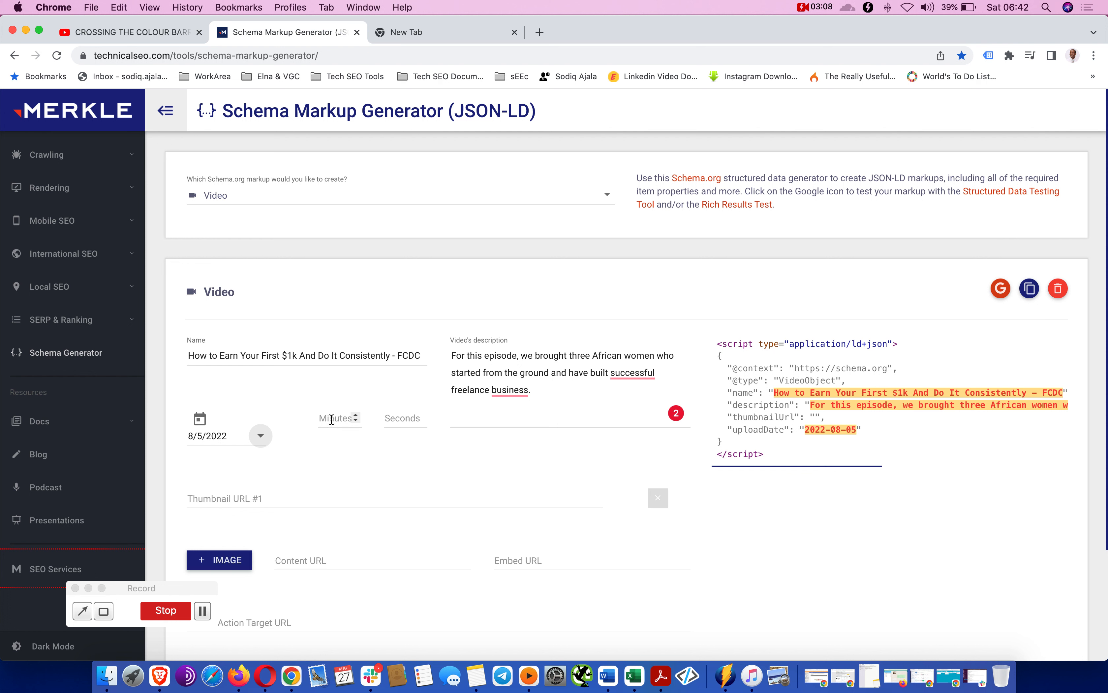
click(331, 419)
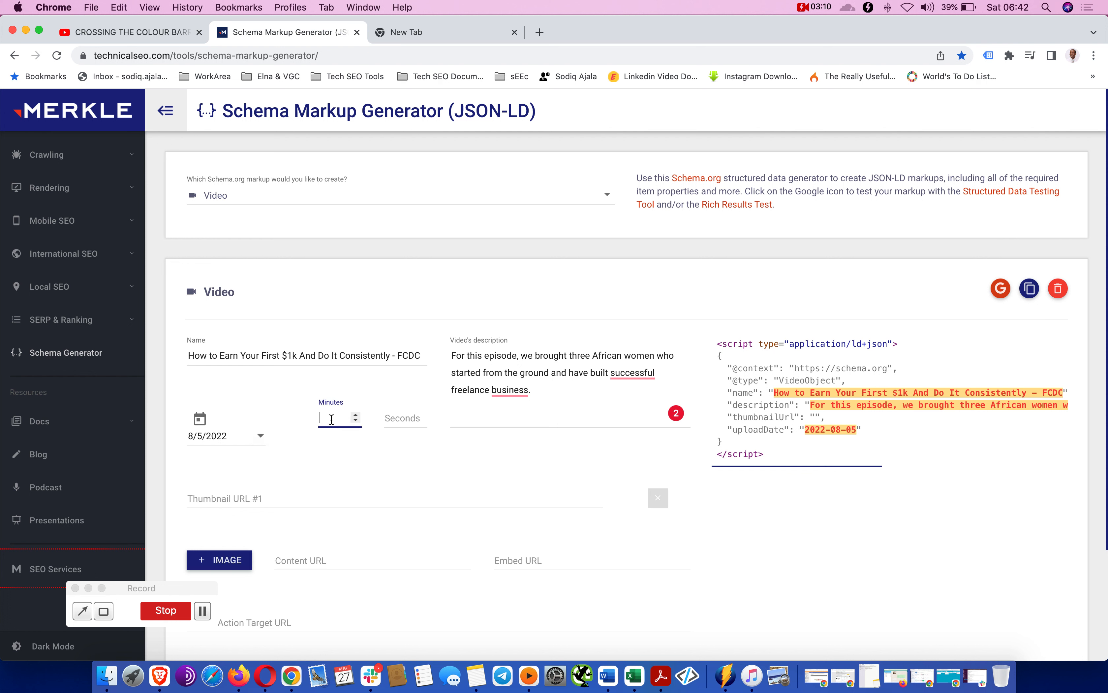
text(7)
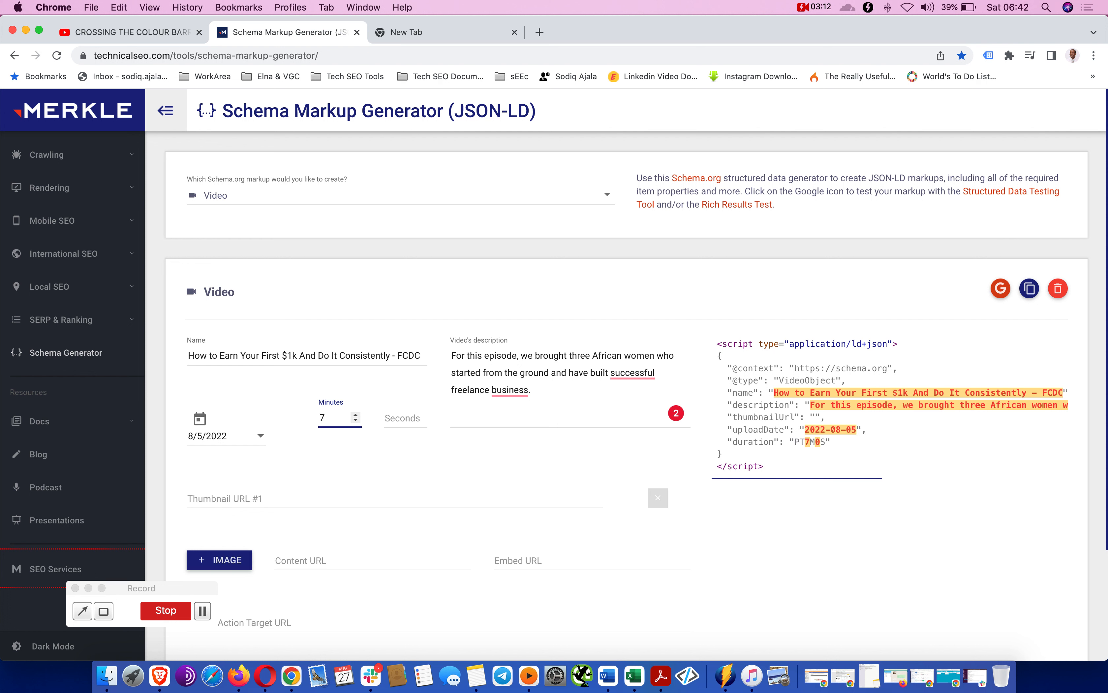
text(2)
click(401, 421)
text(34)
click(486, 467)
scroll(487, 468, down, 2)
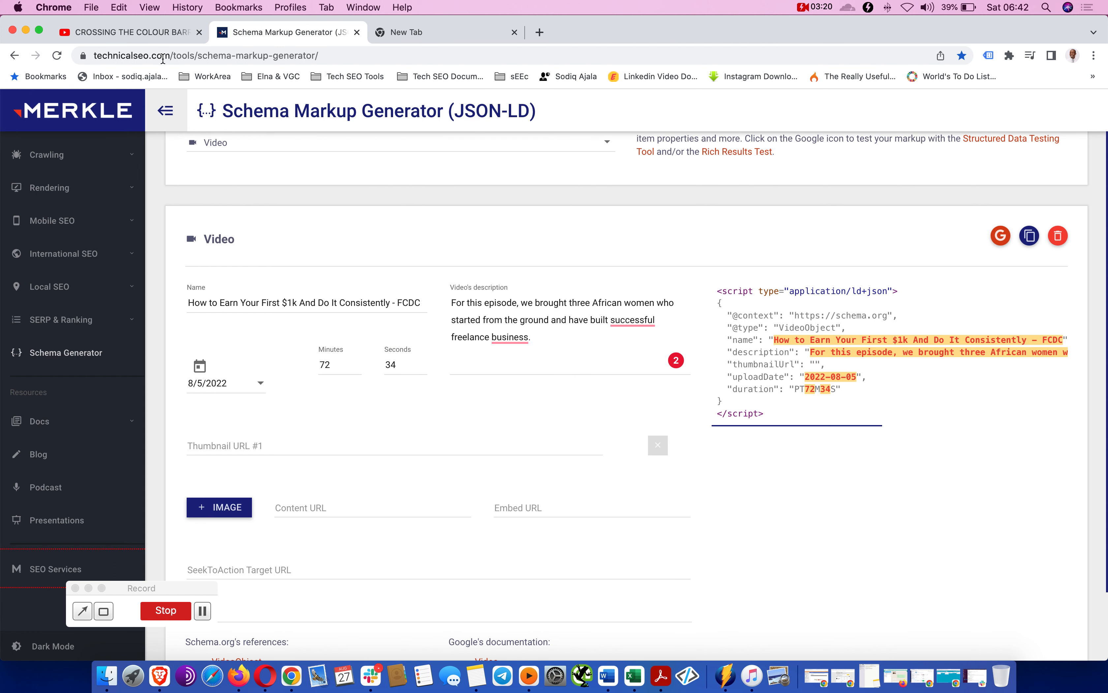
Recheck the length on the YouTube player and change the schema's duration to 81 minutes and 38 seconds
click(145, 32)
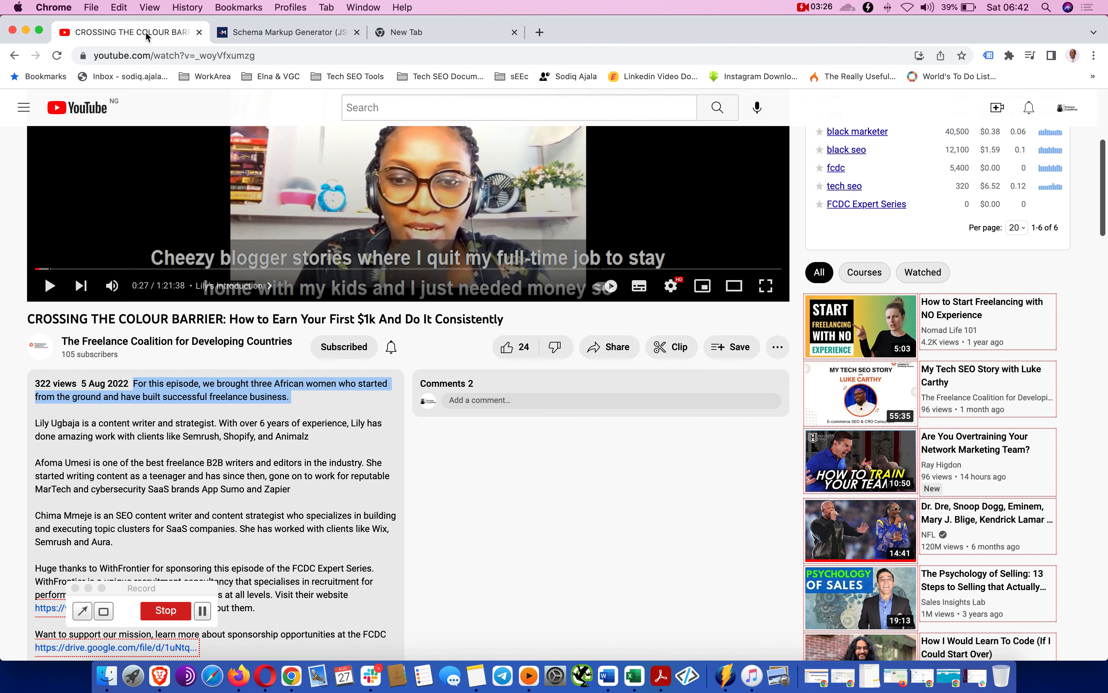
click(277, 38)
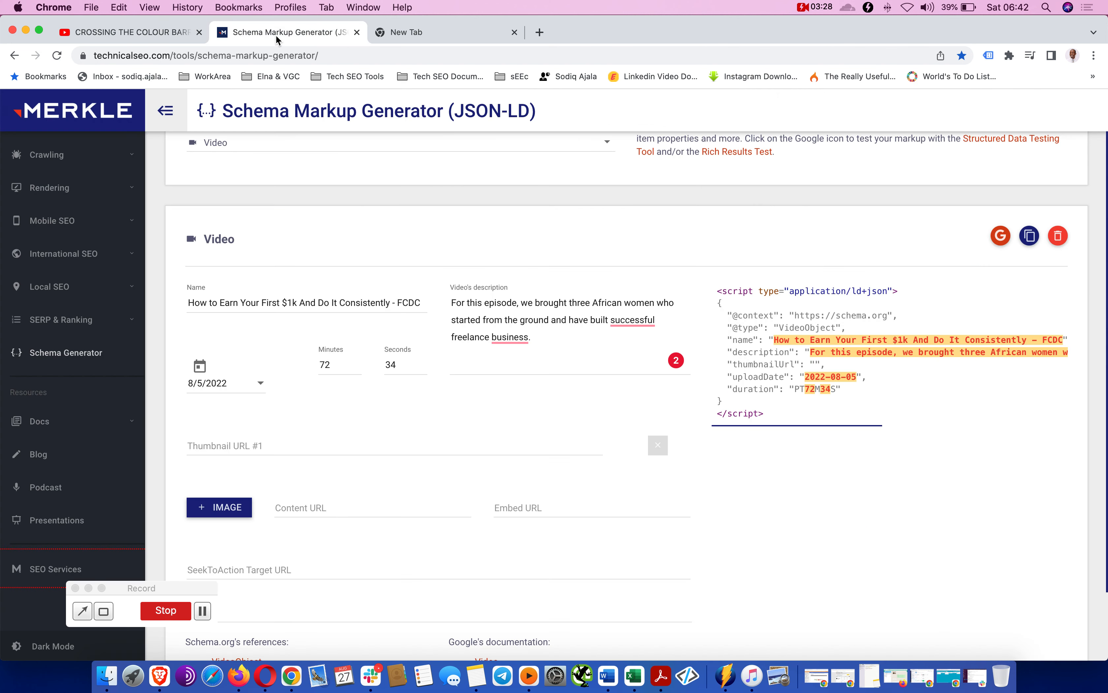
click(334, 363)
key(BackSpace)
key(BackSpace)
text(81)
click(403, 366)
key(BackSpace)
text(8)
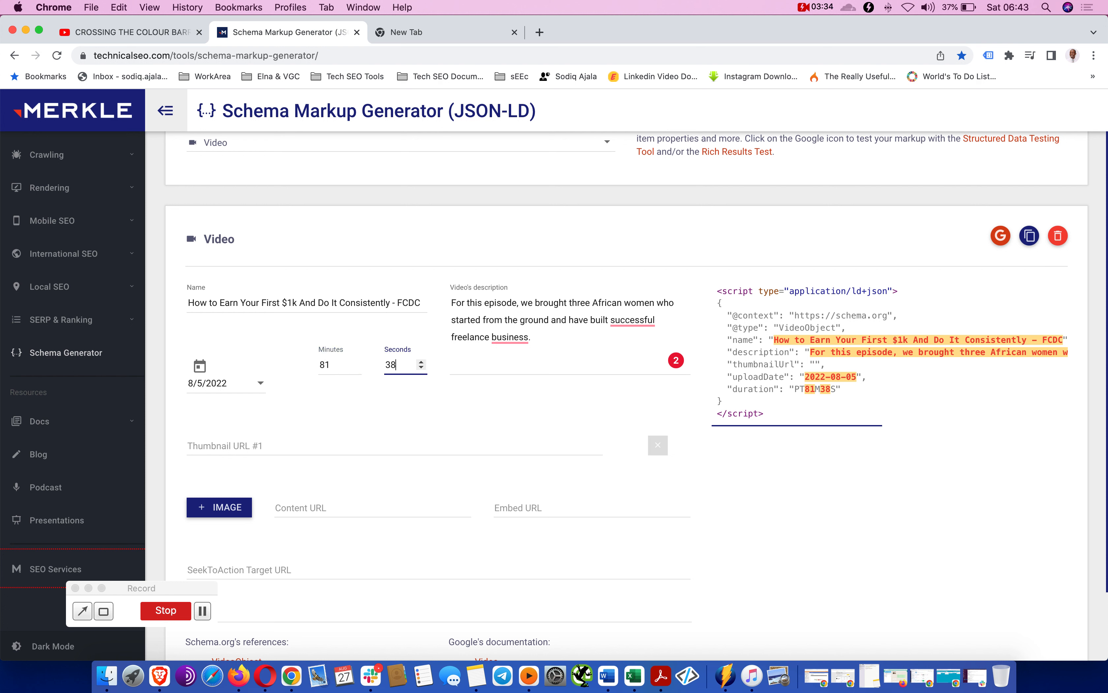
click(487, 415)
Open the bookmarked i.ytimg.com hqdefault.jpg thumbnail URL template from the Tech SEO Tools bookmarks in the empty tab
click(430, 35)
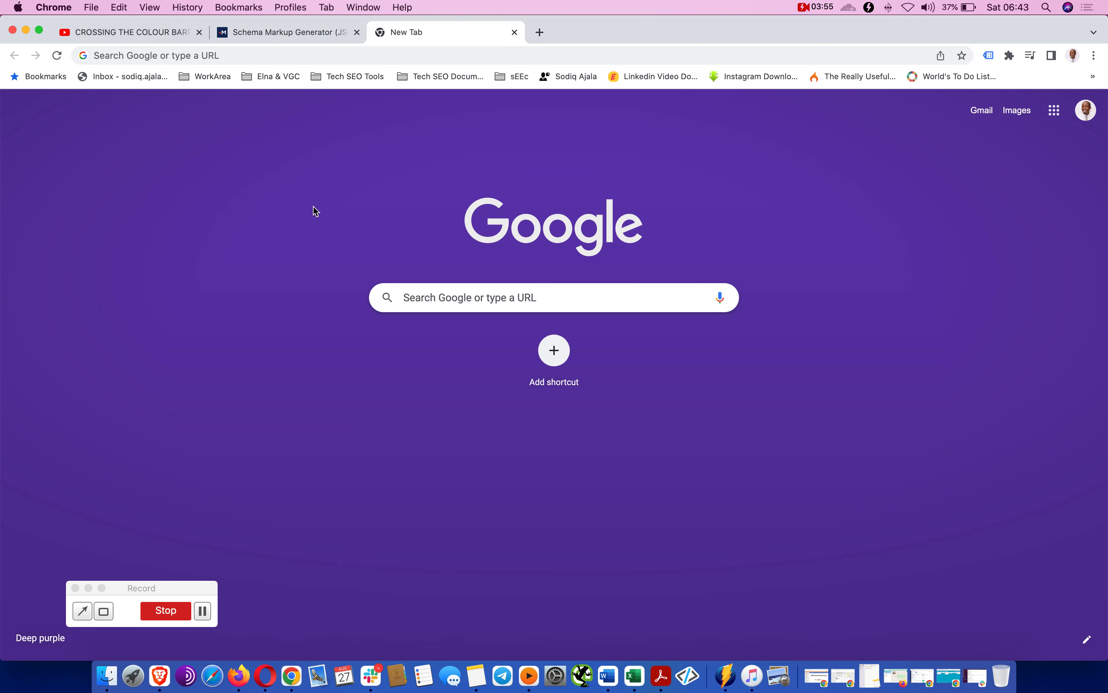
click(336, 76)
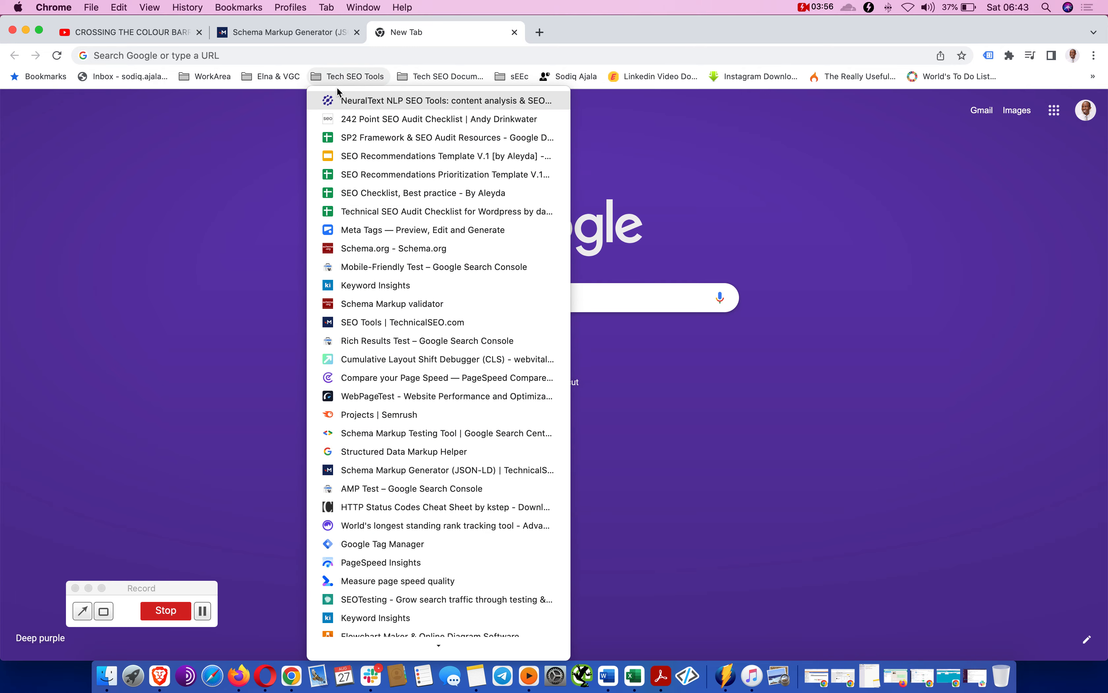
scroll(380, 447, down, 5)
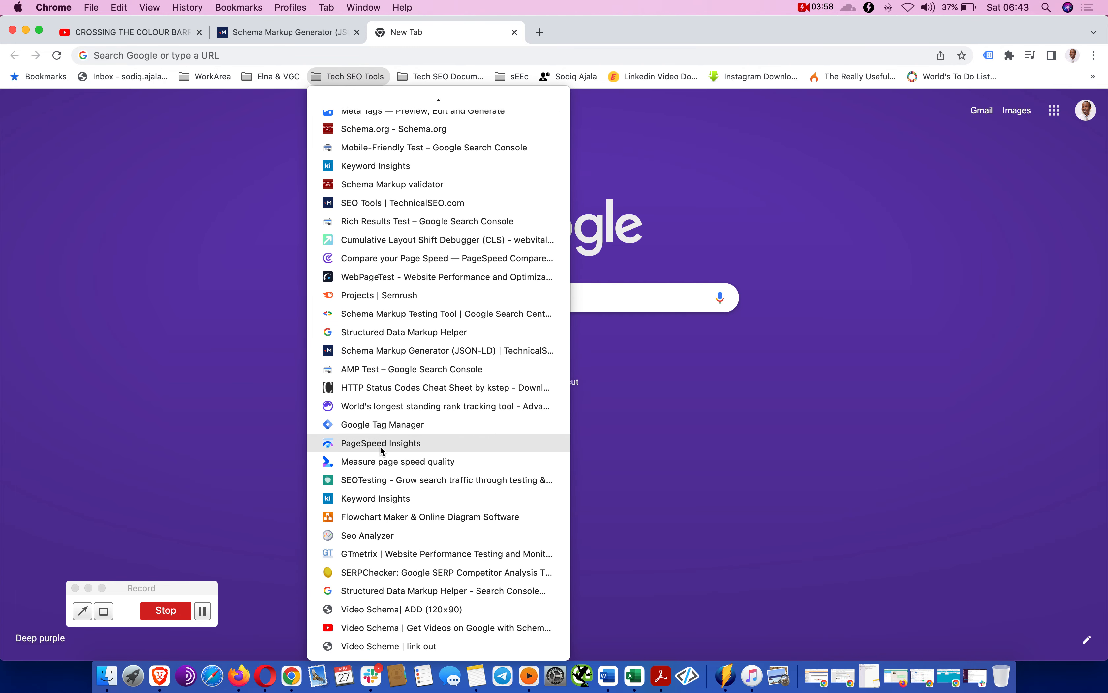
click(404, 645)
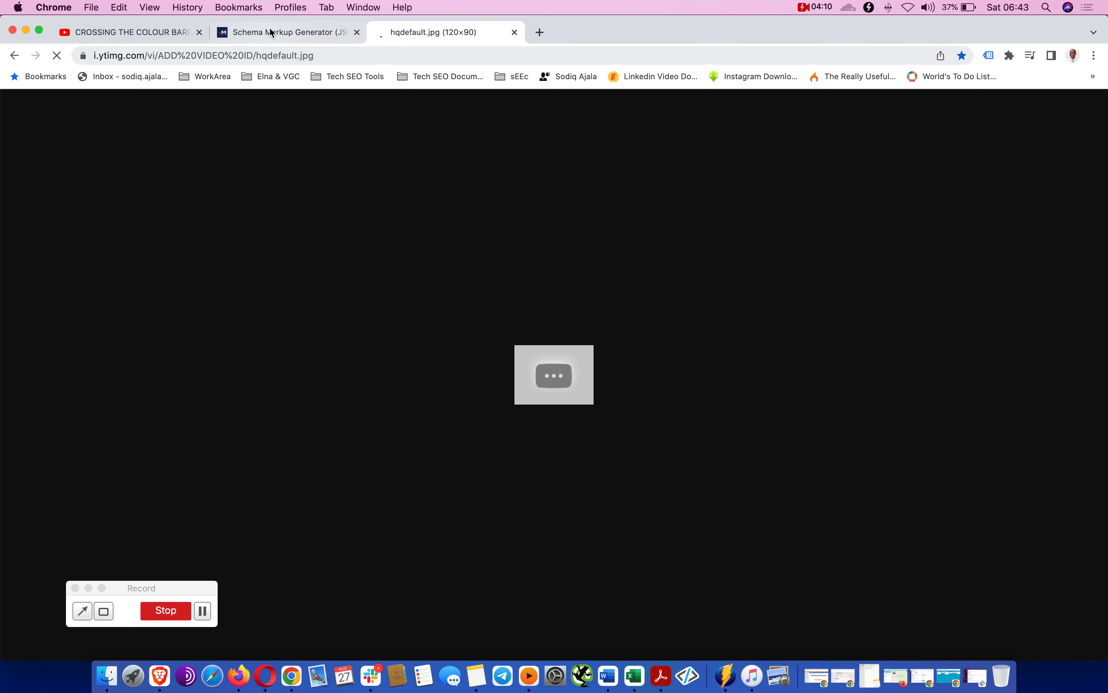
Copy the video ID _woyVfxumzg from the address of the YouTube video page
click(166, 32)
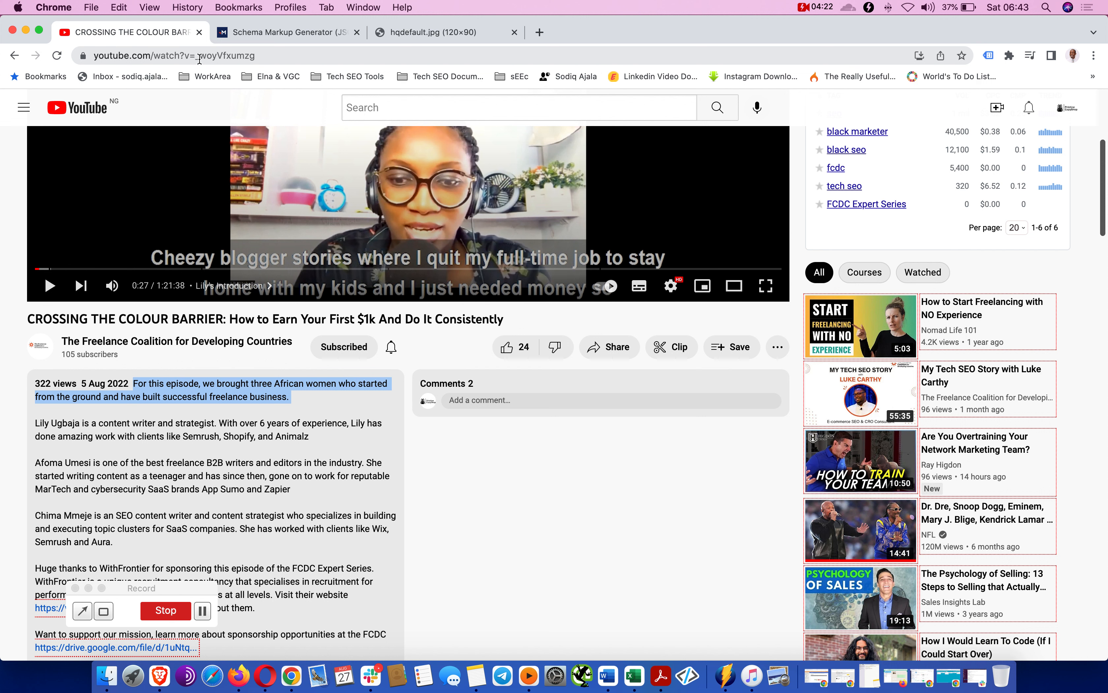
click(263, 55)
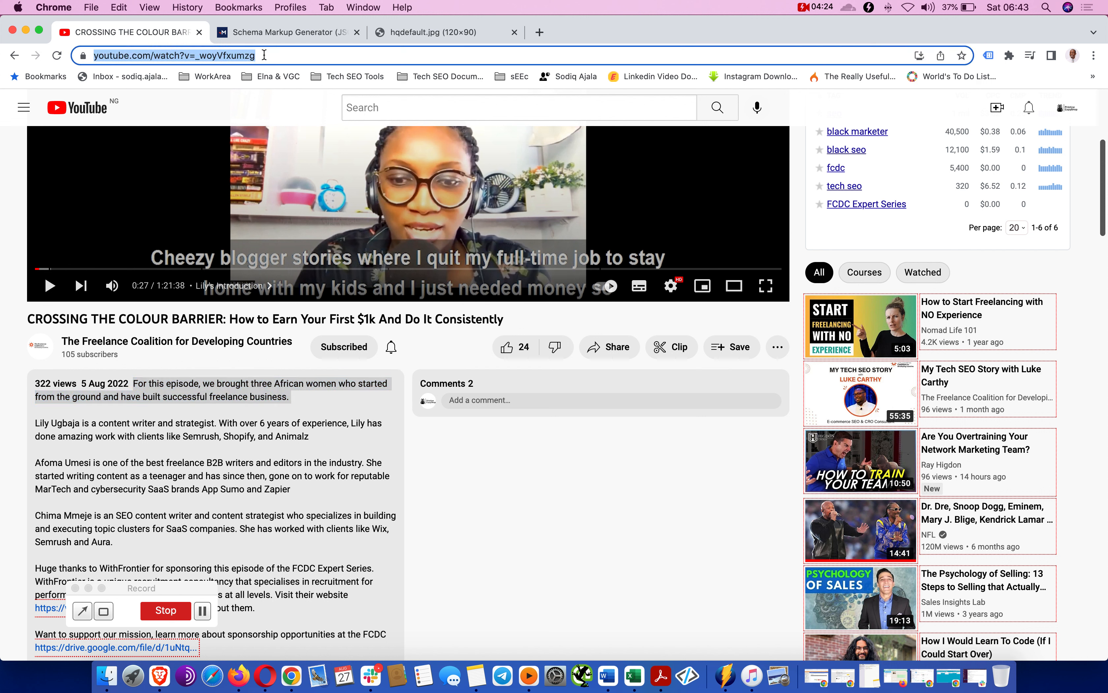
click(264, 55)
key(shift+Left)
key(shift+Left)
key(shift+Left)
key(shift+Left)
key(shift+Left)
key(shift+Left)
key(shift+Left)
key(shift+Left)
key(shift+Left)
key(shift+Left)
key(shift+Left)
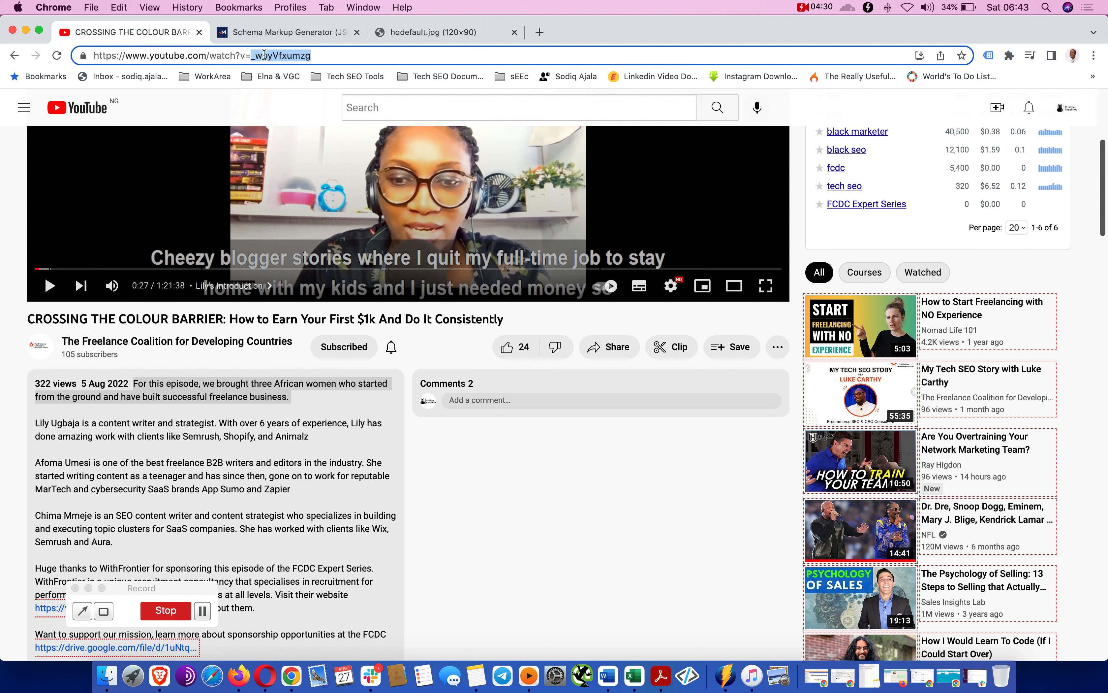
Replace the ADD%20VIDEO%20ID placeholder in the i.ytimg.com thumbnail address with _woyVfxumzg and load the image
click(411, 31)
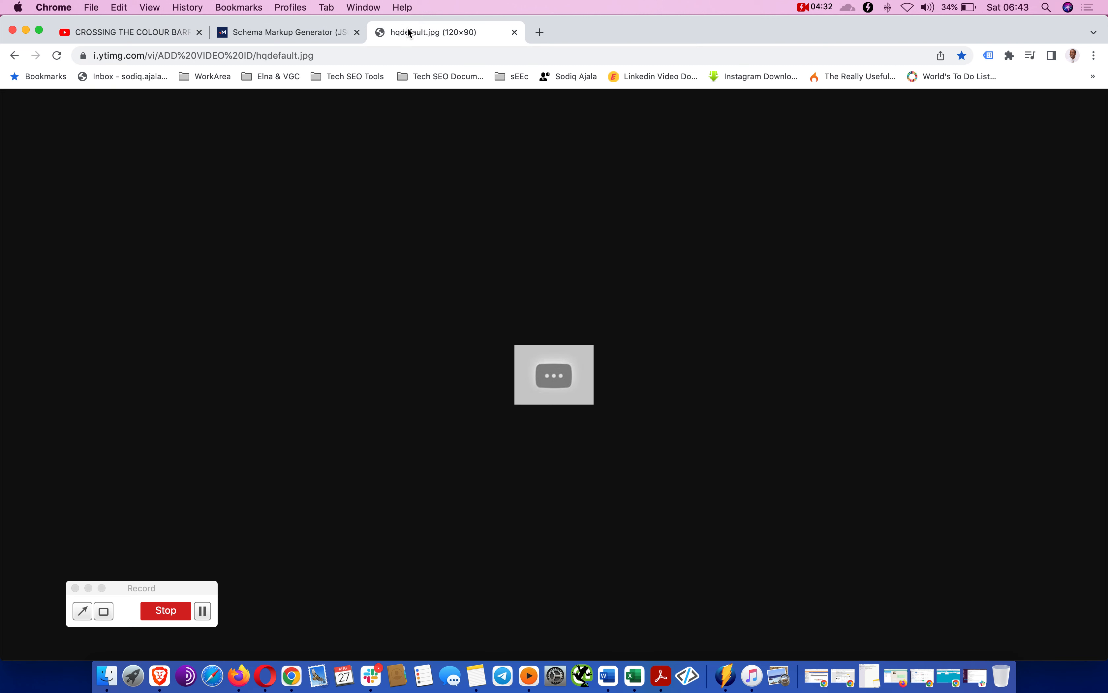
click(253, 56)
click(253, 55)
key(Left)
key(shift+Left)
key(shift+Left)
key(shift+Left)
key(shift+Left)
key(shift+Left)
key(shift+Left)
key(shift+Left)
key(shift+Left)
key(shift+Left)
key(shift+Left)
key(shift+Left)
key(shift+Left)
key(shift+Left)
key(shift+Left)
key(shift+Left)
key(shift+Left)
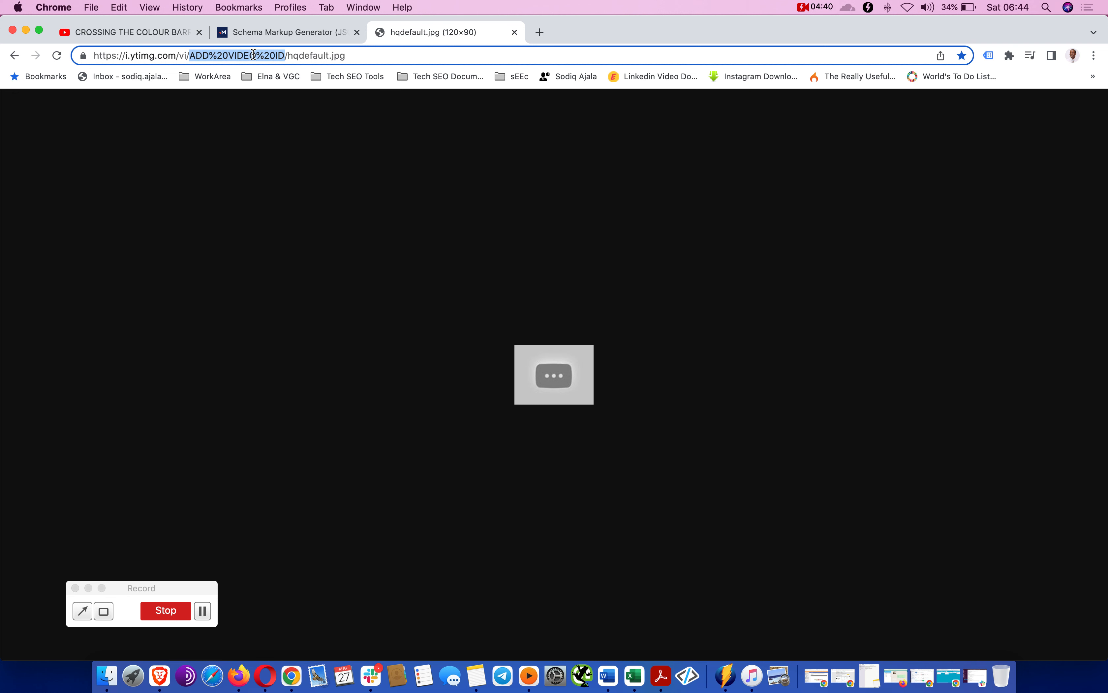
text(_woyVfxumzg)
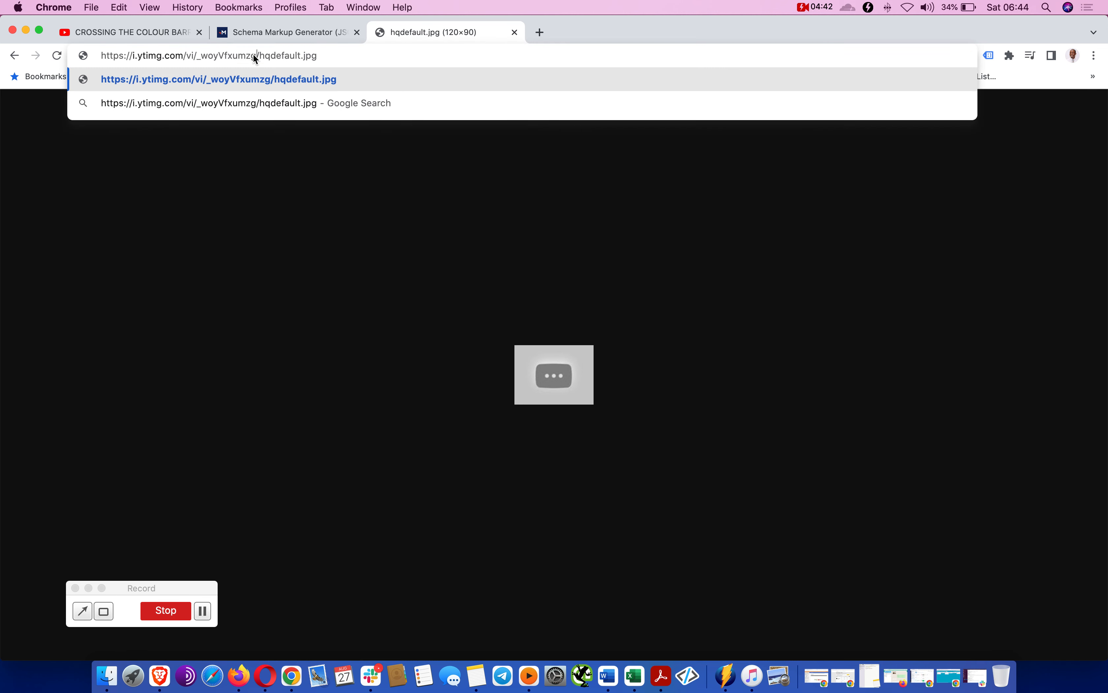
key(Return)
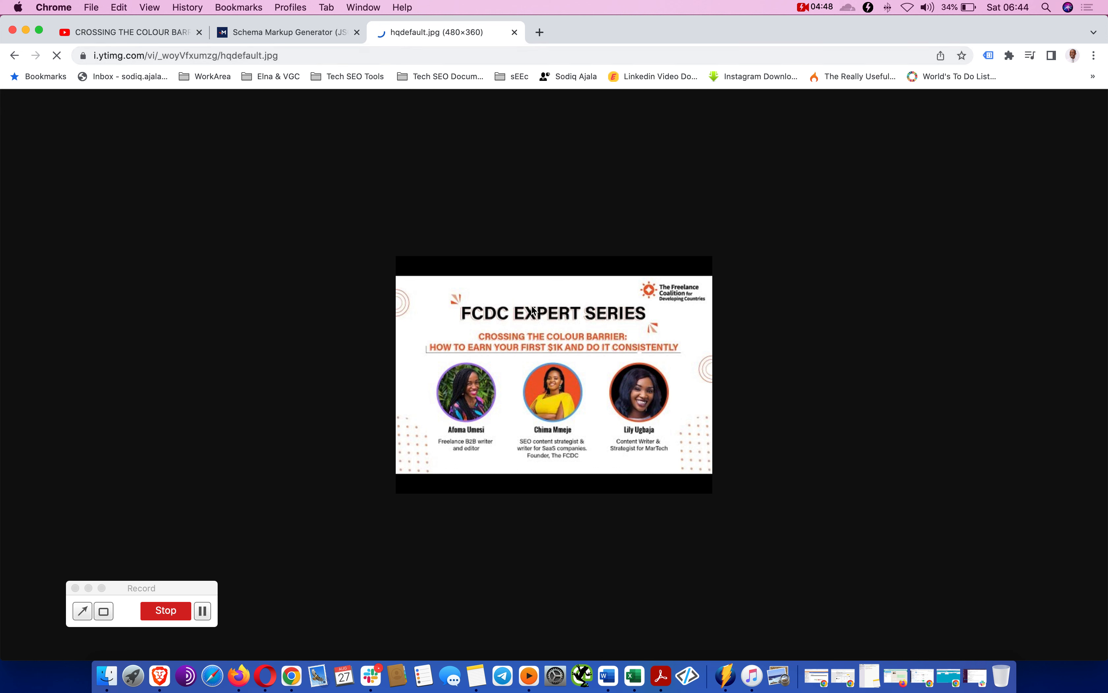
Copy the loaded thumbnail's full address into the schema's Thumbnail URL #1 field
click(432, 54)
key(super+c)
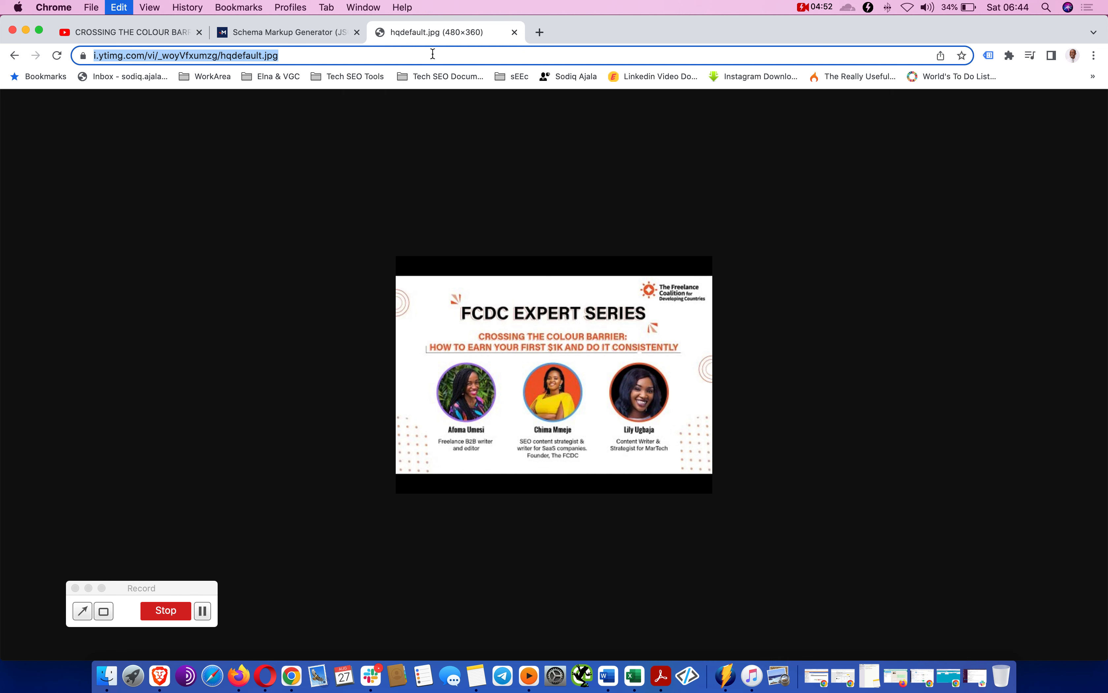
click(299, 32)
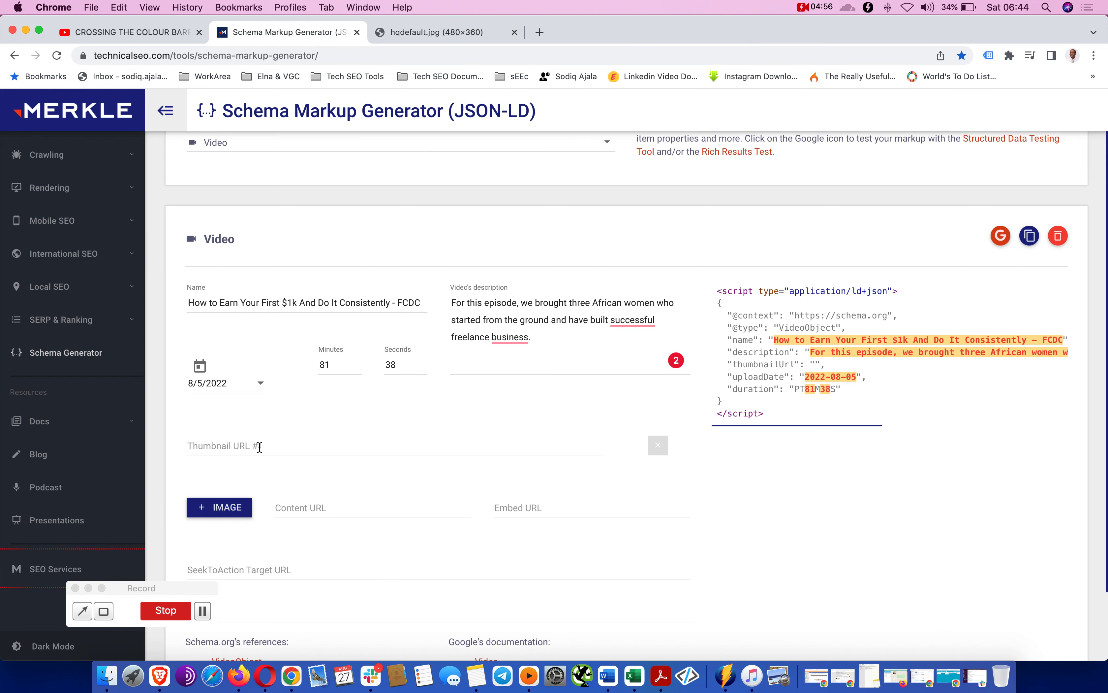
click(259, 446)
key(super+v)
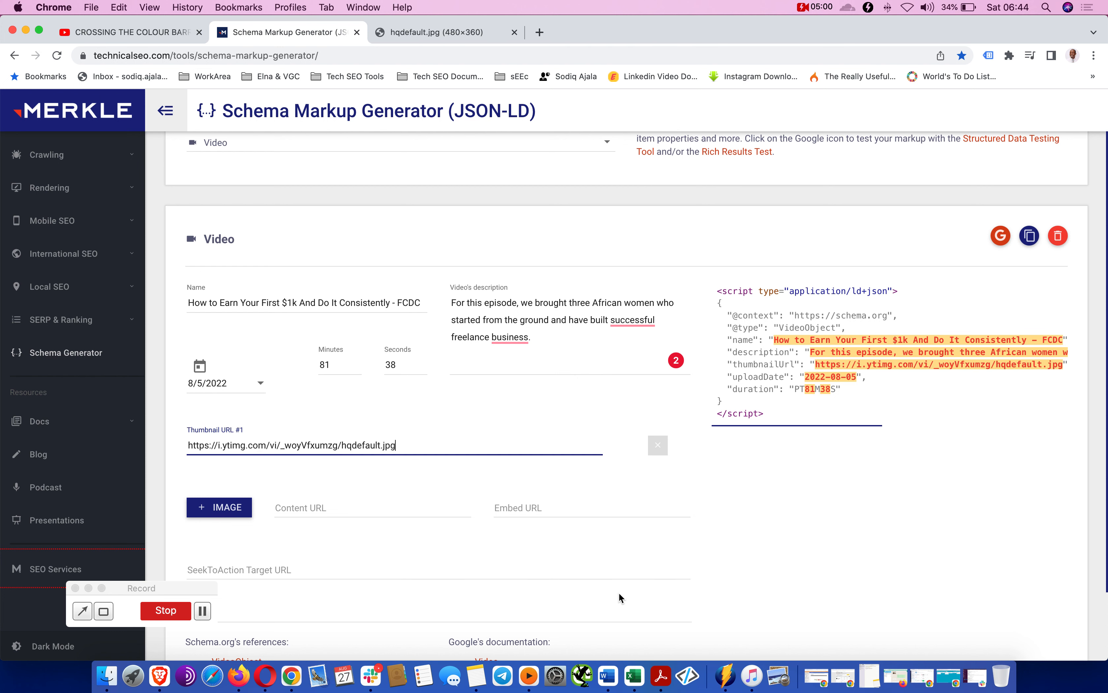
Copy the YouTube video's URL at current time and enter it as the schema's Content URL
scroll(723, 587, down, 2)
scroll(724, 587, down, 1)
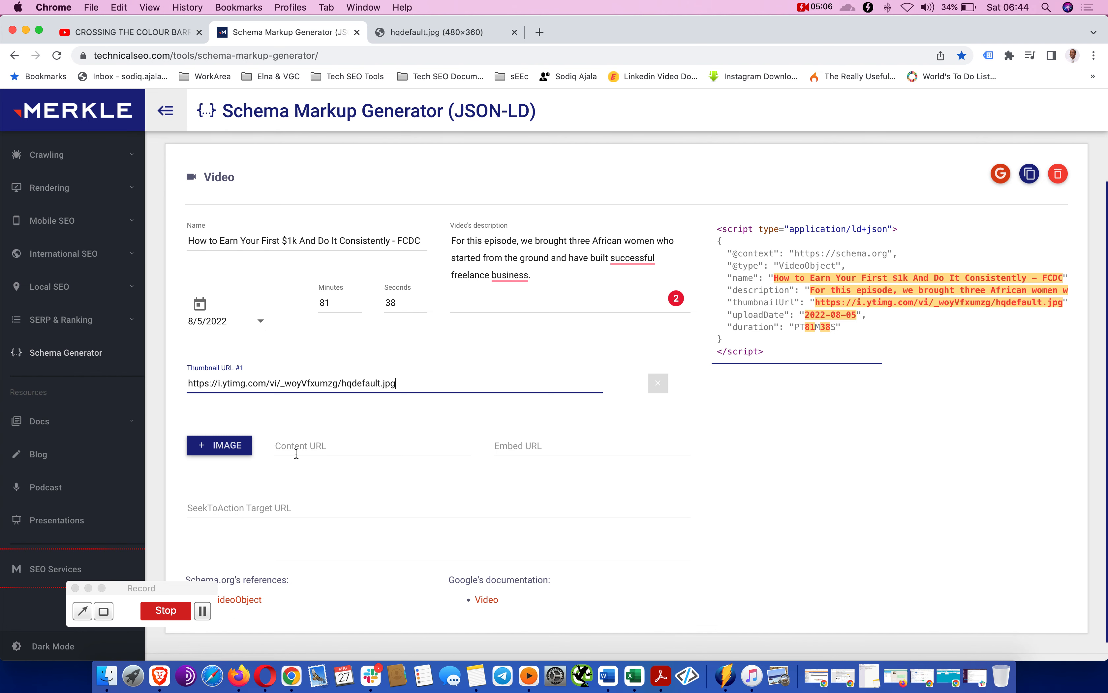
click(149, 32)
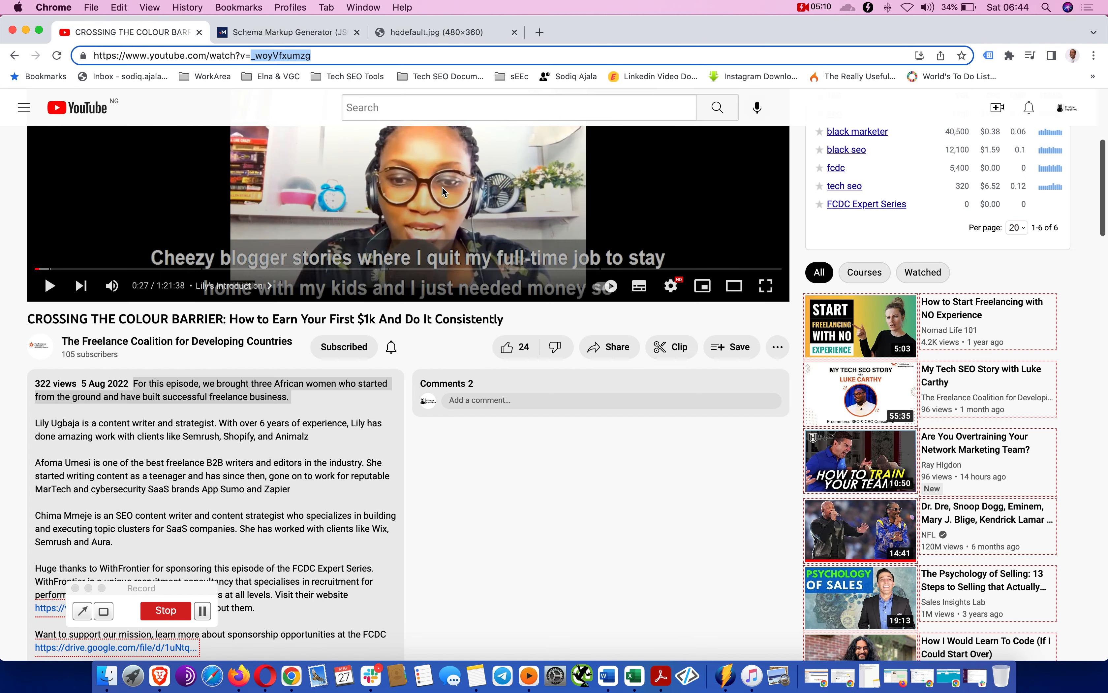
click(400, 52)
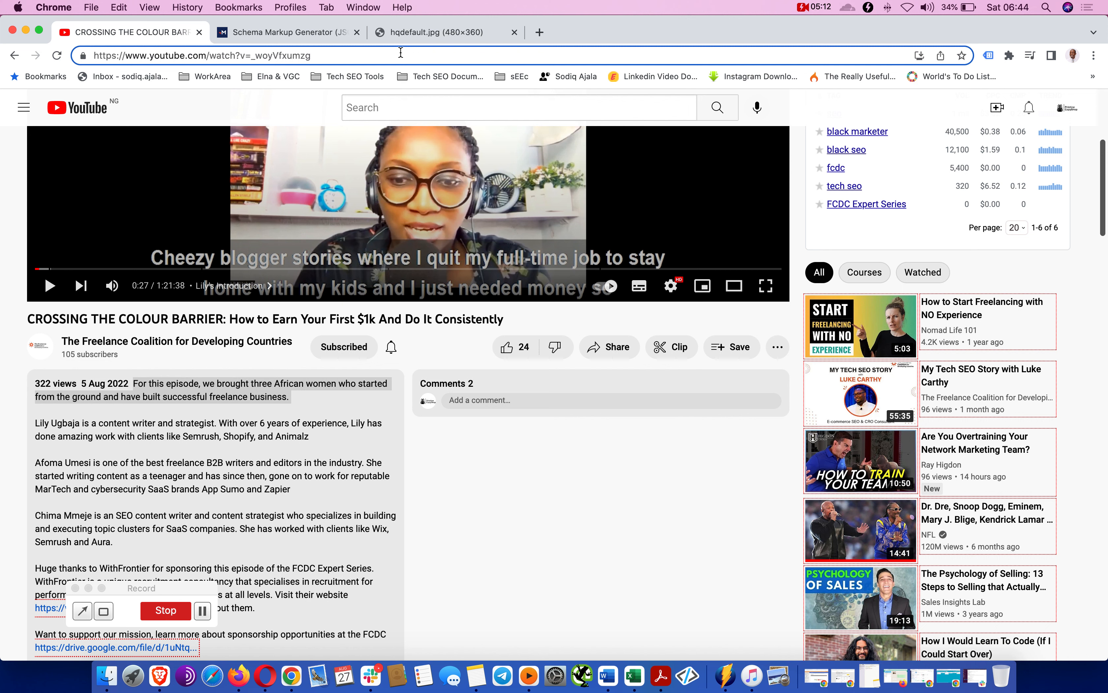
scroll(490, 254, up, 6)
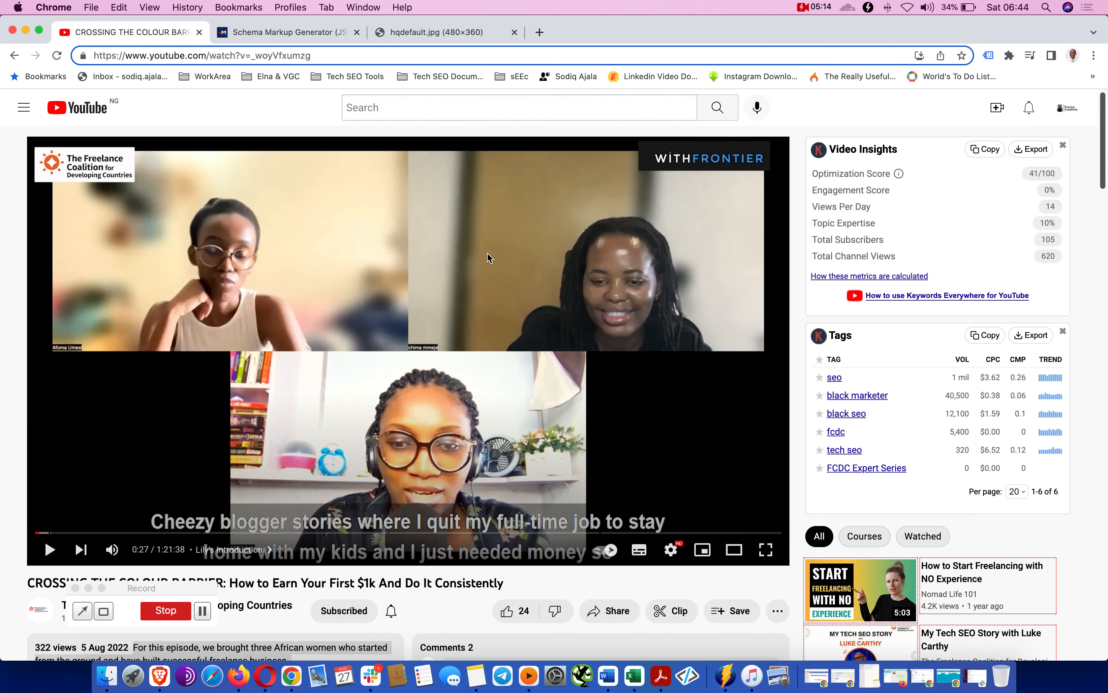
right_click(447, 249)
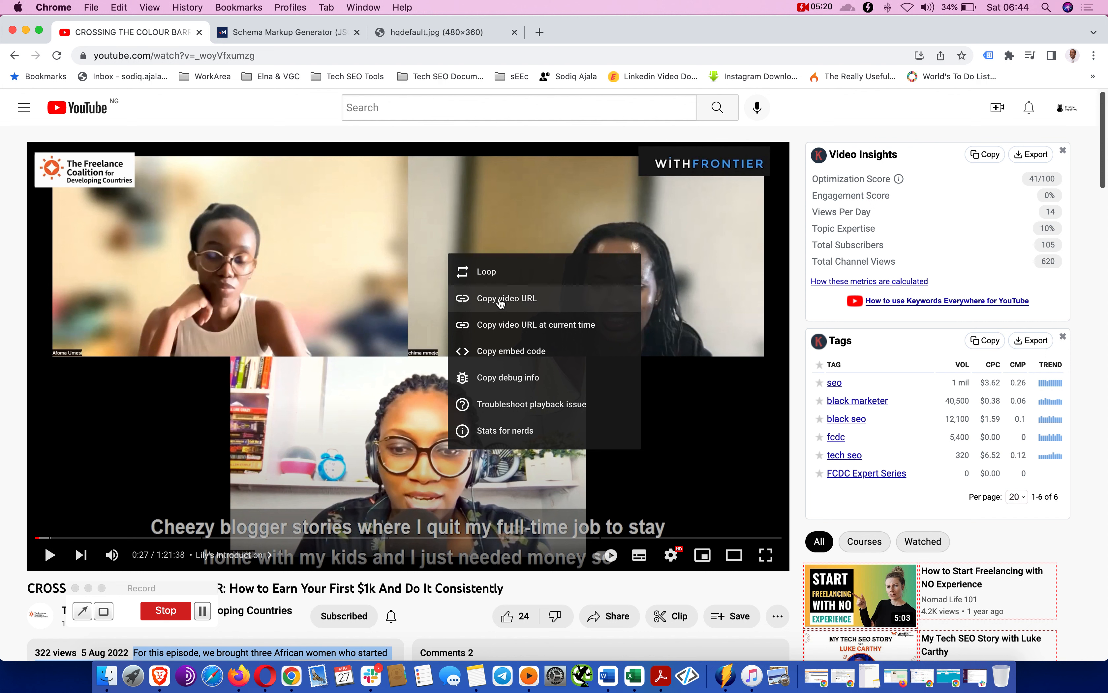
click(511, 325)
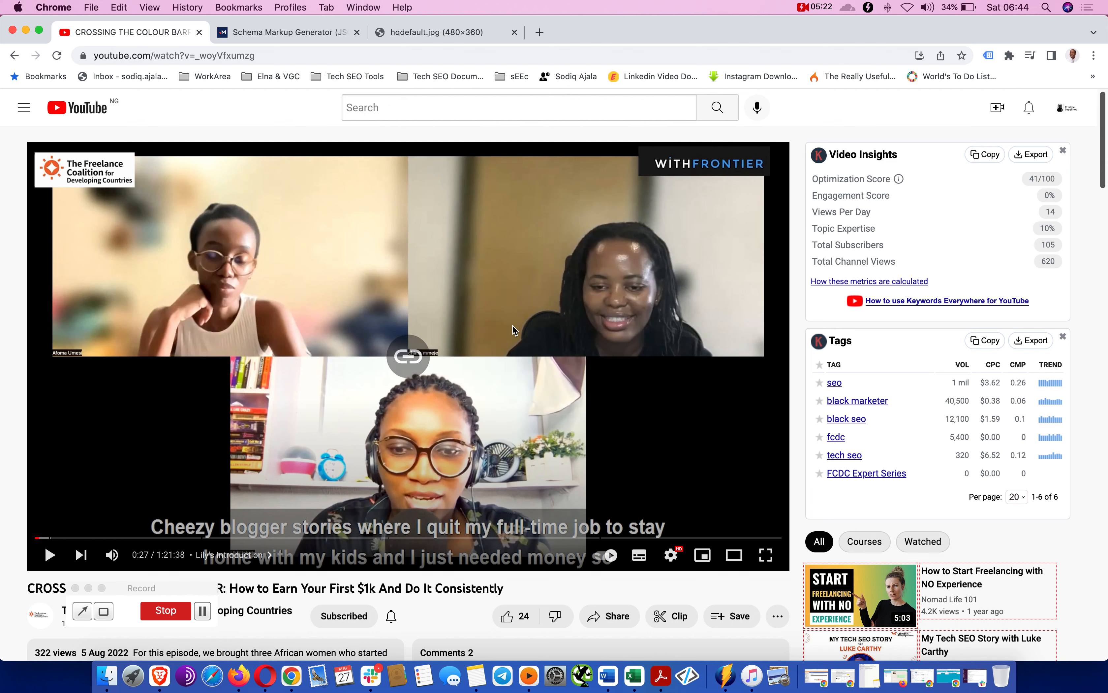
click(310, 29)
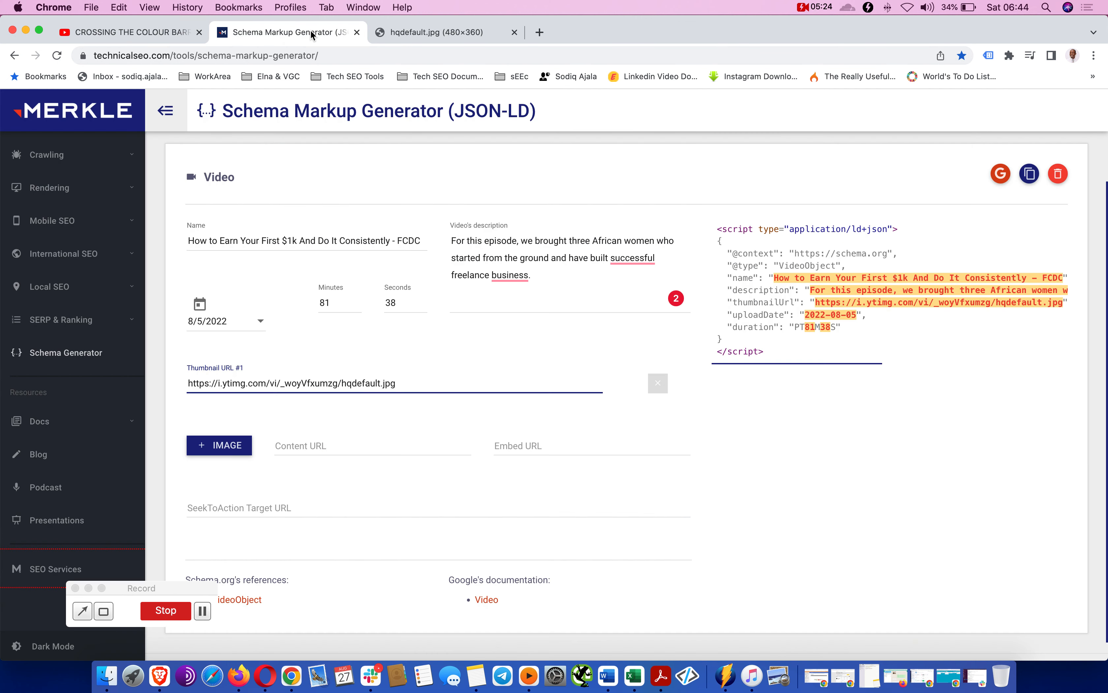
click(294, 447)
key(super+v)
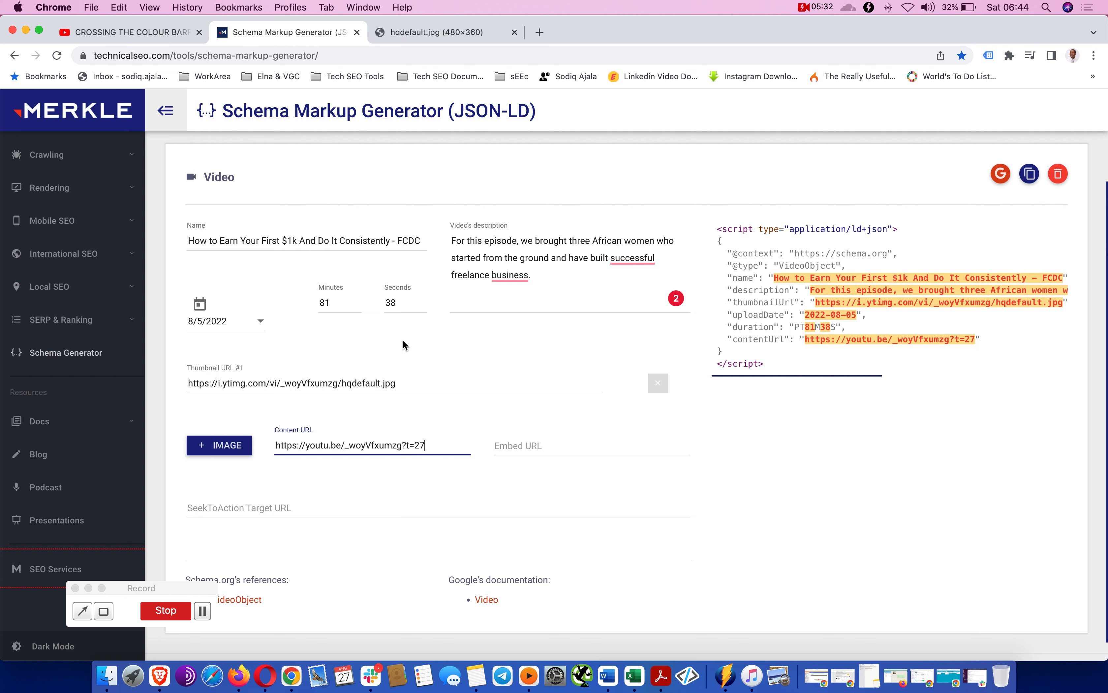
Copy the YouTube video's embed code and paste it into the thumbnail tab's address bar
click(123, 32)
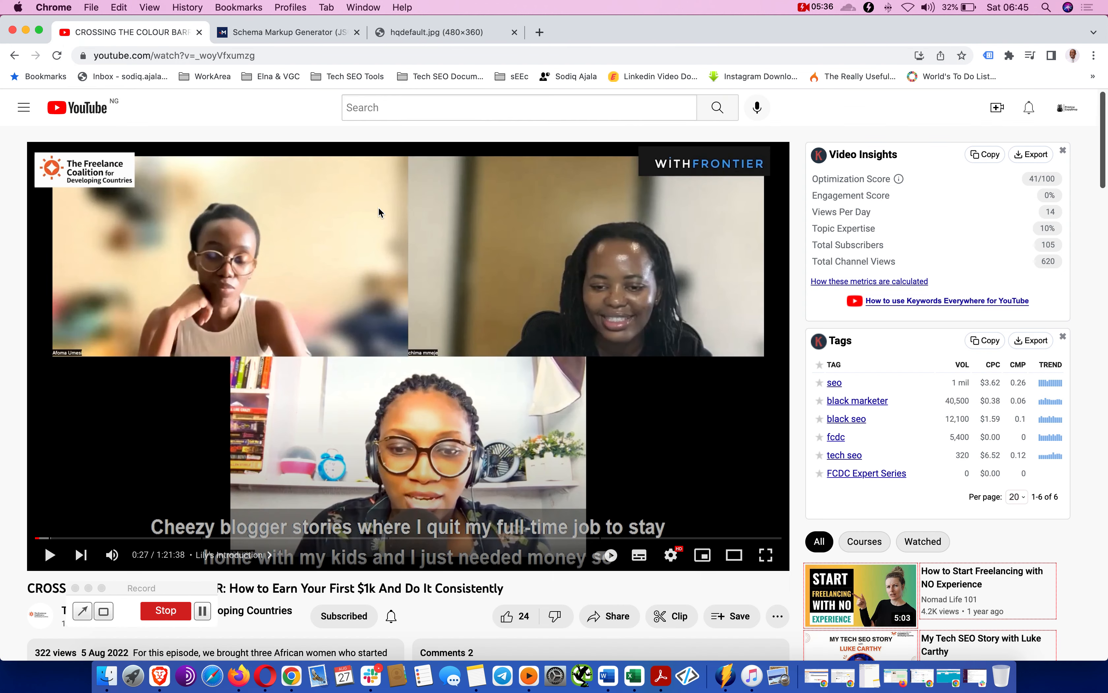
right_click(418, 270)
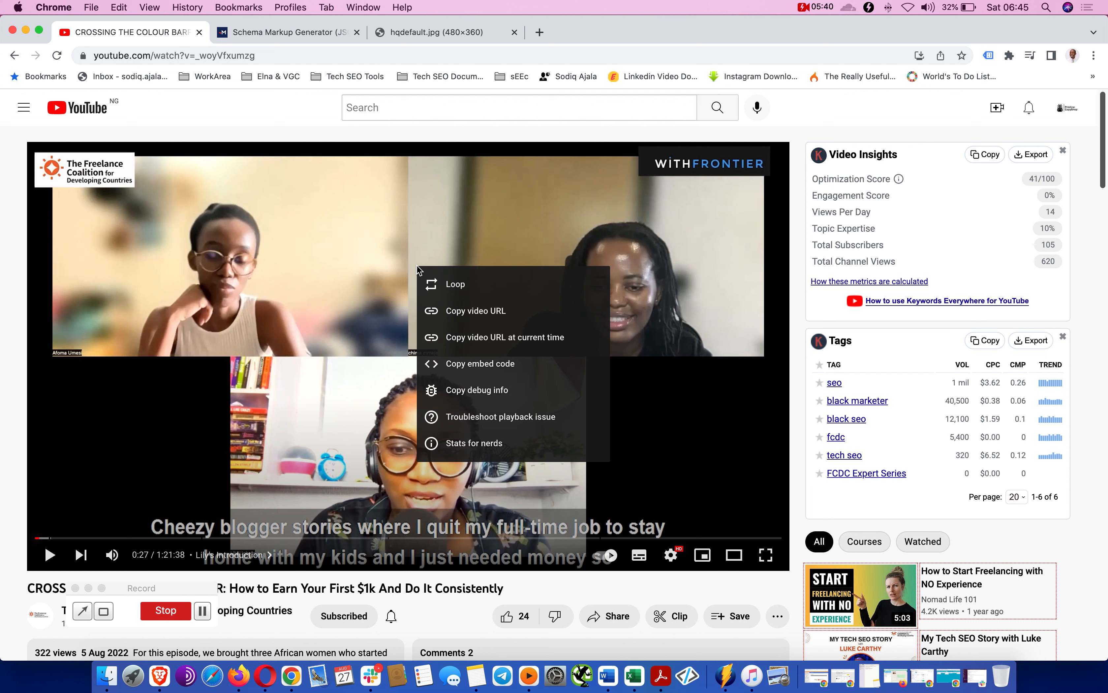
click(477, 372)
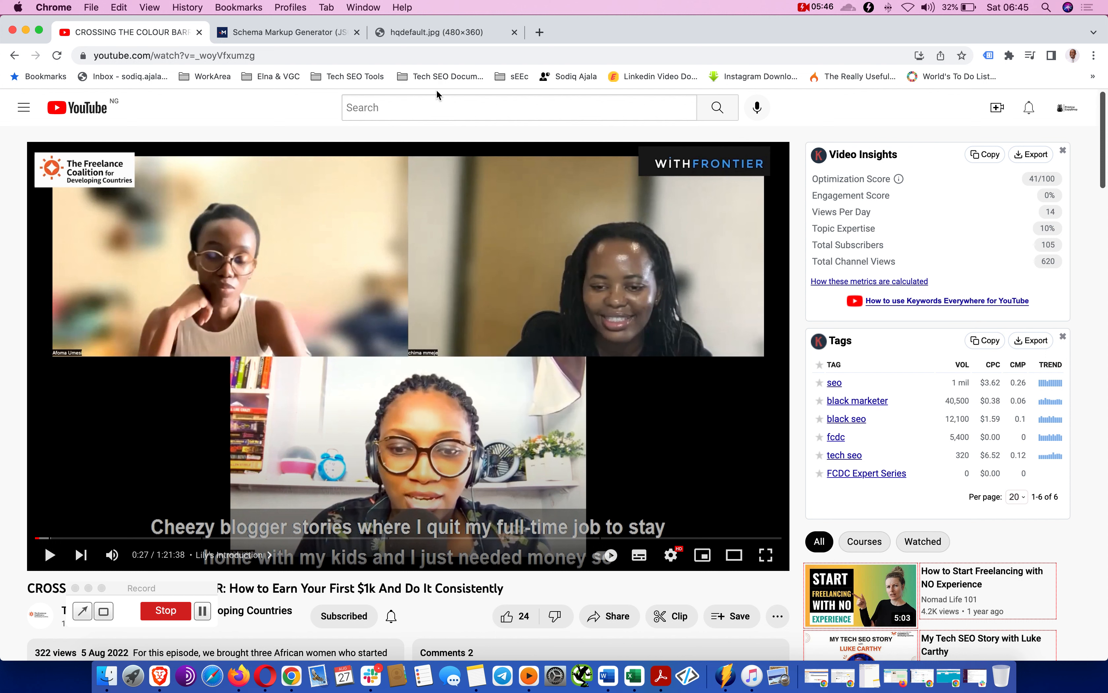
click(445, 29)
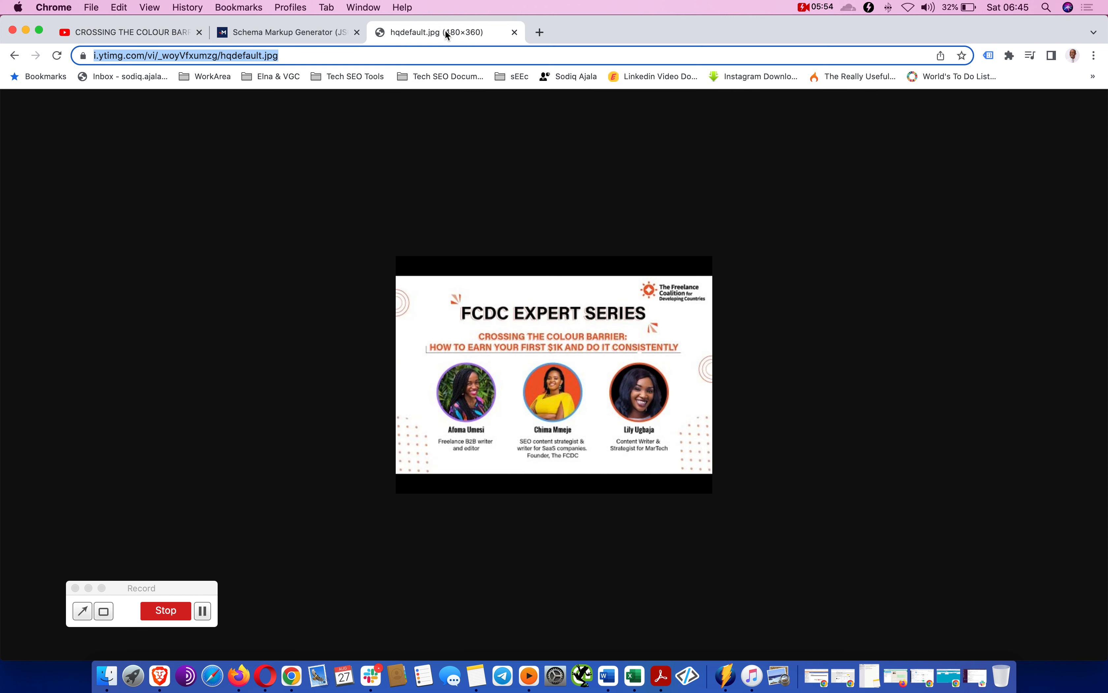
key(super+v)
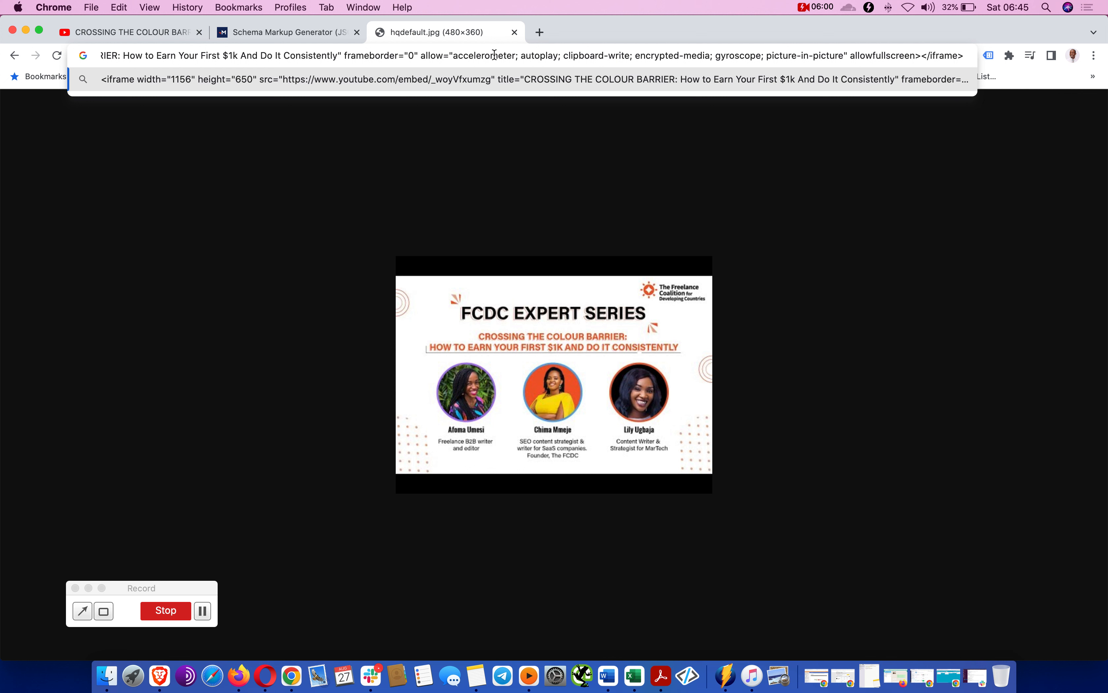
key(Left)
key(Left)
key(Left)
key(Left)
key(Left)
key(Left)
key(Left)
key(Left)
key(Left)
key(Left)
key(Left)
key(Left)
key(Left)
key(Left)
key(Left)
key(Left)
key(Left)
key(Left)
key(Left)
key(Left)
key(Right)
key(Right)
key(Right)
key(Right)
key(Right)
key(Right)
key(Right)
key(Right)
key(Right)
key(Right)
key(Right)
key(Right)
key(Right)
key(Right)
key(Right)
key(Right)
key(Right)
key(Right)
key(Right)
key(Right)
key(Right)
key(Right)
key(Right)
key(Right)
key(Right)
key(Right)
key(Right)
key(Right)
key(Right)
key(Right)
key(Right)
key(Right)
key(Right)
key(Right)
key(Right)
key(Right)
key(Right)
key(Right)
key(Right)
key(Left)
key(Left)
key(Left)
key(Left)
key(Left)
key(Left)
key(Left)
key(Left)
key(Left)
key(Left)
key(Left)
key(Left)
key(Left)
key(Left)
key(Left)
key(Left)
key(Left)
key(Left)
key(Left)
key(Left)
key(Left)
key(Left)
key(Left)
key(Left)
key(Left)
key(Left)
key(Left)
key(Left)
key(Left)
key(Left)
key(Left)
key(Left)
key(Left)
key(Left)
key(Left)
key(Left)
key(Left)
key(Left)
key(Left)
key(Left)
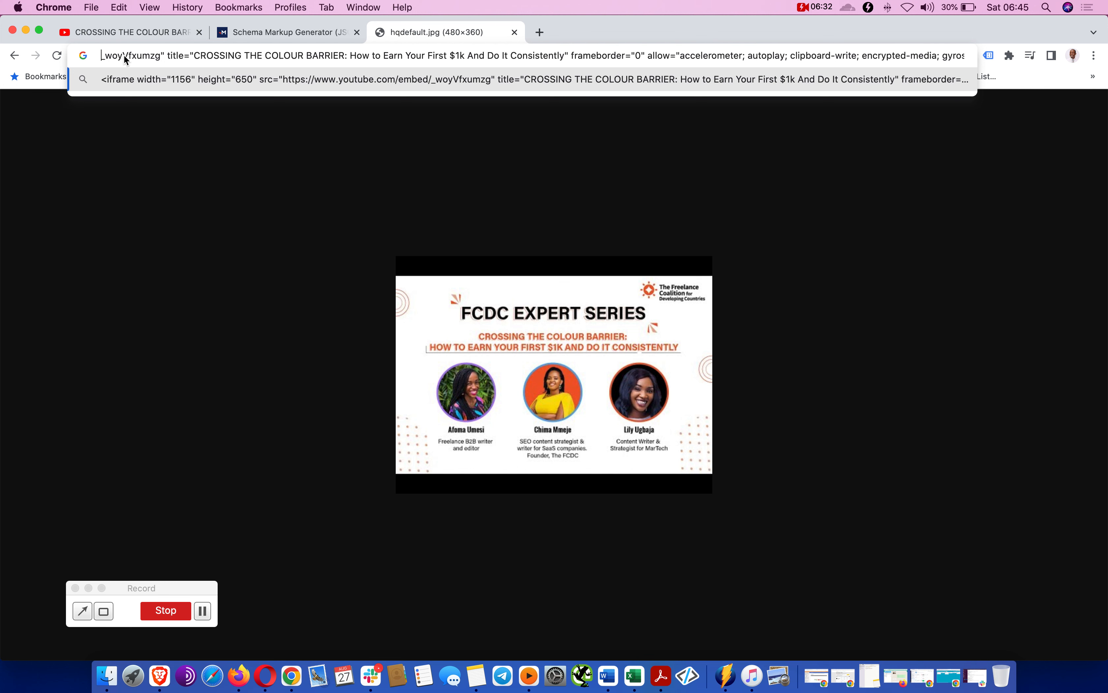
key(Left)
key(Left)
key(Left)
key(Left)
key(Left)
key(Left)
key(Left)
key(Left)
key(Left)
key(Left)
key(Left)
key(Left)
key(Left)
key(Left)
key(Left)
key(Left)
key(Left)
key(Left)
key(Left)
key(Left)
key(Left)
key(Left)
key(Left)
key(Left)
key(Left)
key(Left)
key(Left)
key(Left)
key(Left)
key(Left)
key(Left)
key(Left)
key(Left)
key(Left)
key(Left)
key(Left)
key(Left)
key(Left)
key(Left)
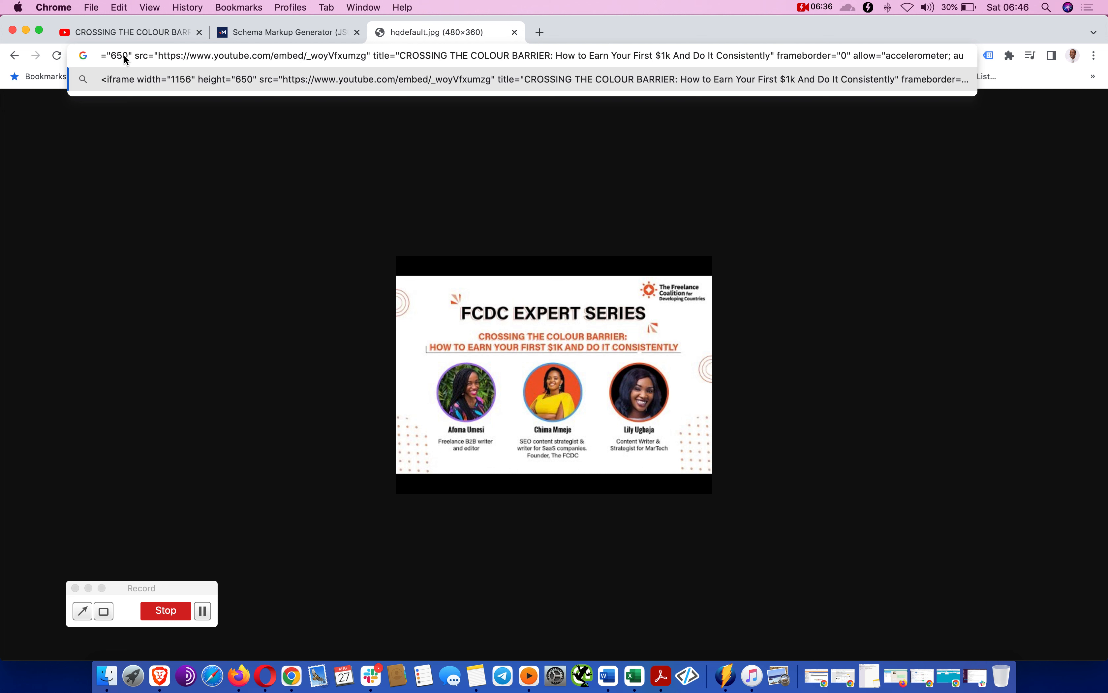
key(Left)
key(Left)
key(Left)
key(Left)
key(Left)
key(Left)
key(Left)
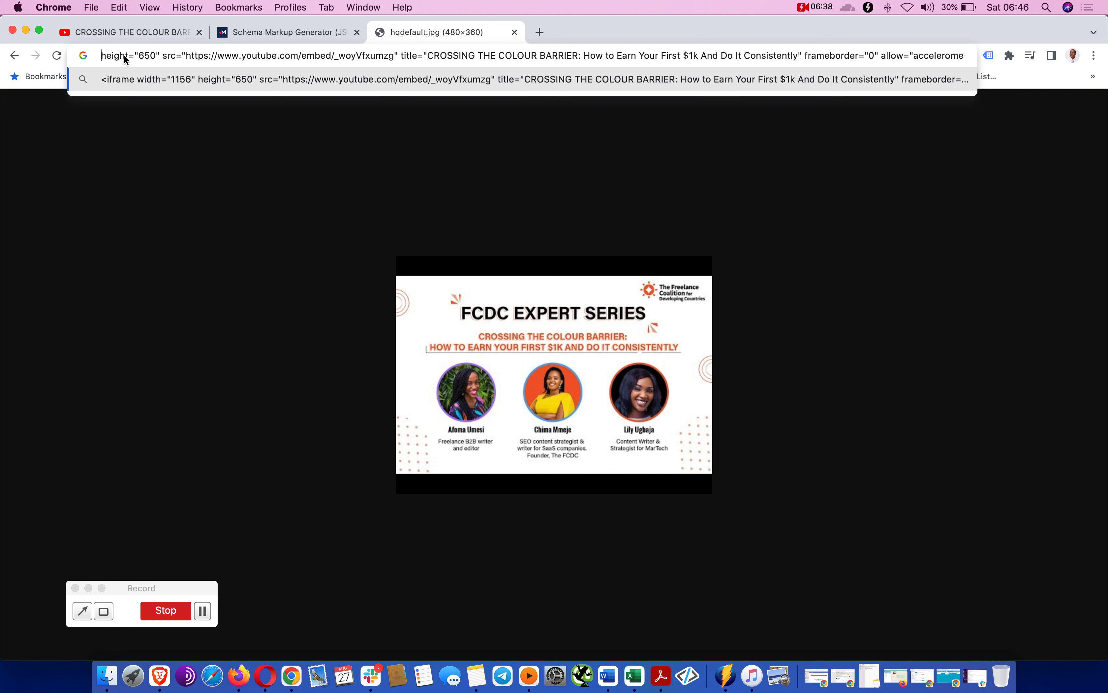
click(186, 55)
key(shift+Right)
key(shift+Right)
key(shift+Right)
key(shift+Right)
key(shift+Right)
key(shift+Right)
key(shift+Right)
key(shift+Right)
key(shift+Right)
key(shift+Right)
key(shift+Right)
key(shift+Right)
key(shift+Right)
key(shift+Right)
key(shift+Right)
key(shift+Right)
key(shift+Right)
key(shift+Right)
key(shift+Right)
key(shift+Right)
key(shift+Right)
key(shift+Right)
key(shift+Right)
key(shift+Right)
key(shift+Right)
key(shift+Right)
key(shift+Right)
key(shift+Right)
key(shift+Right)
key(shift+Right)
key(shift+Right)
key(shift+Right)
key(shift+Right)
key(shift+Right)
key(shift+Right)
key(shift+Right)
key(shift+Right)
key(shift+Right)
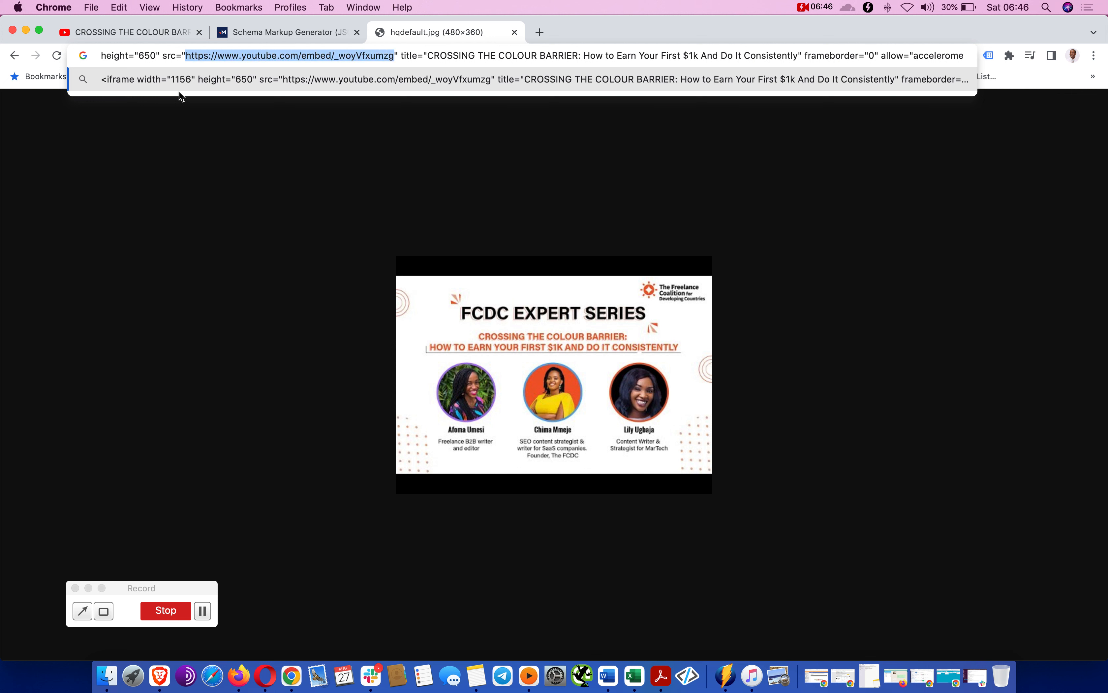
key(super+c)
click(265, 30)
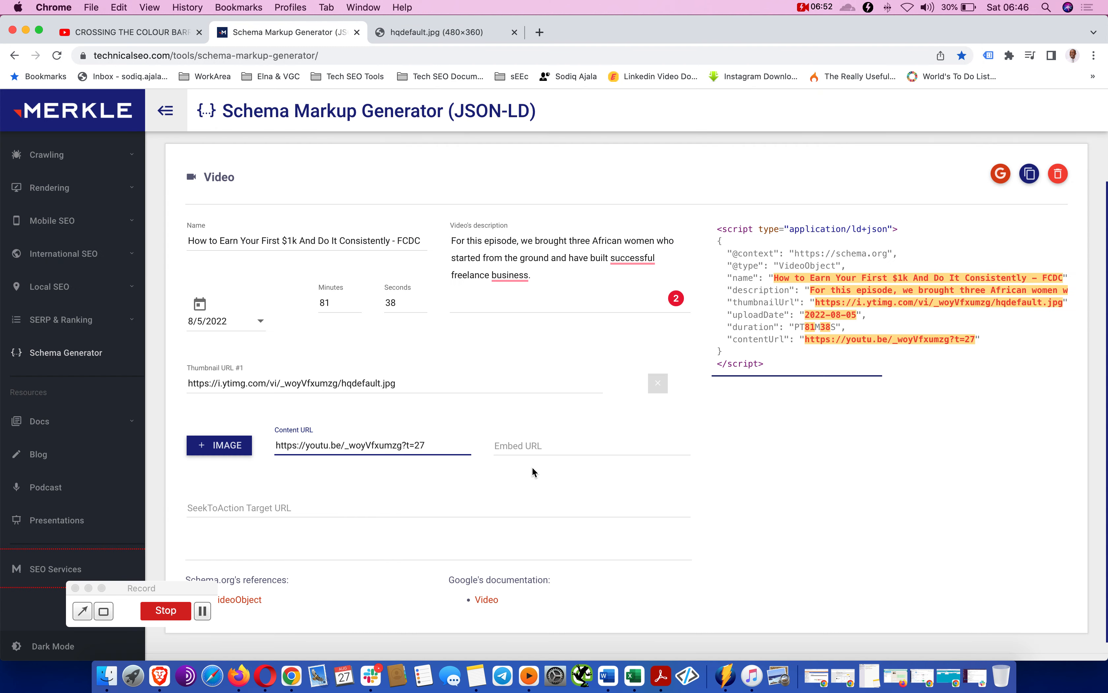
click(533, 450)
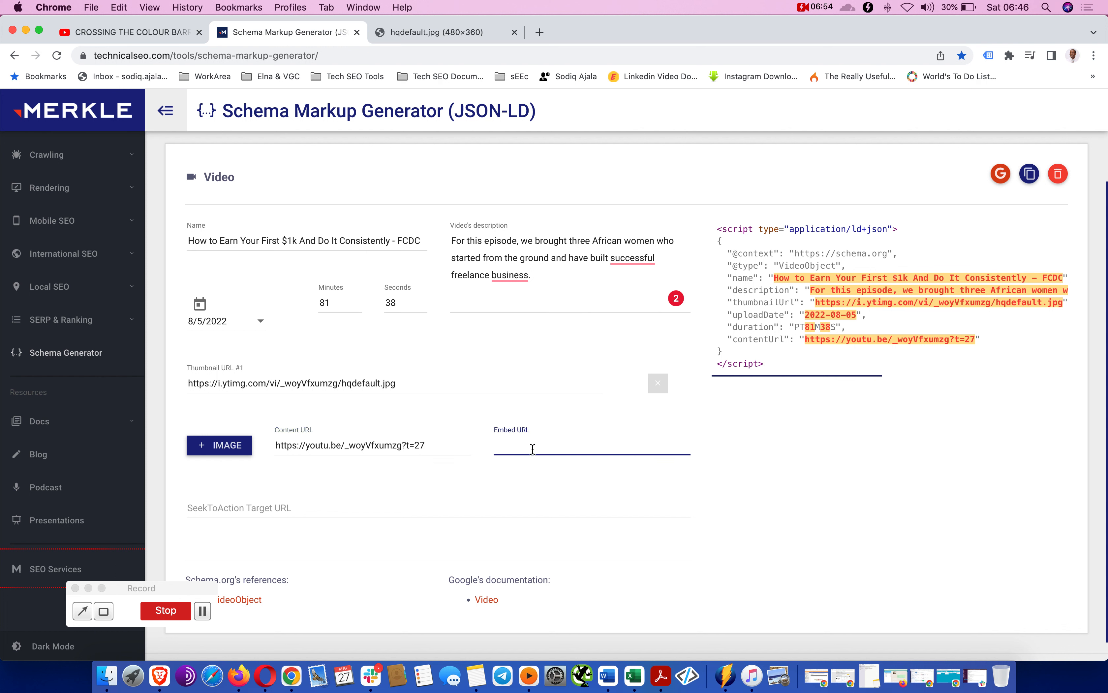
key(super+v)
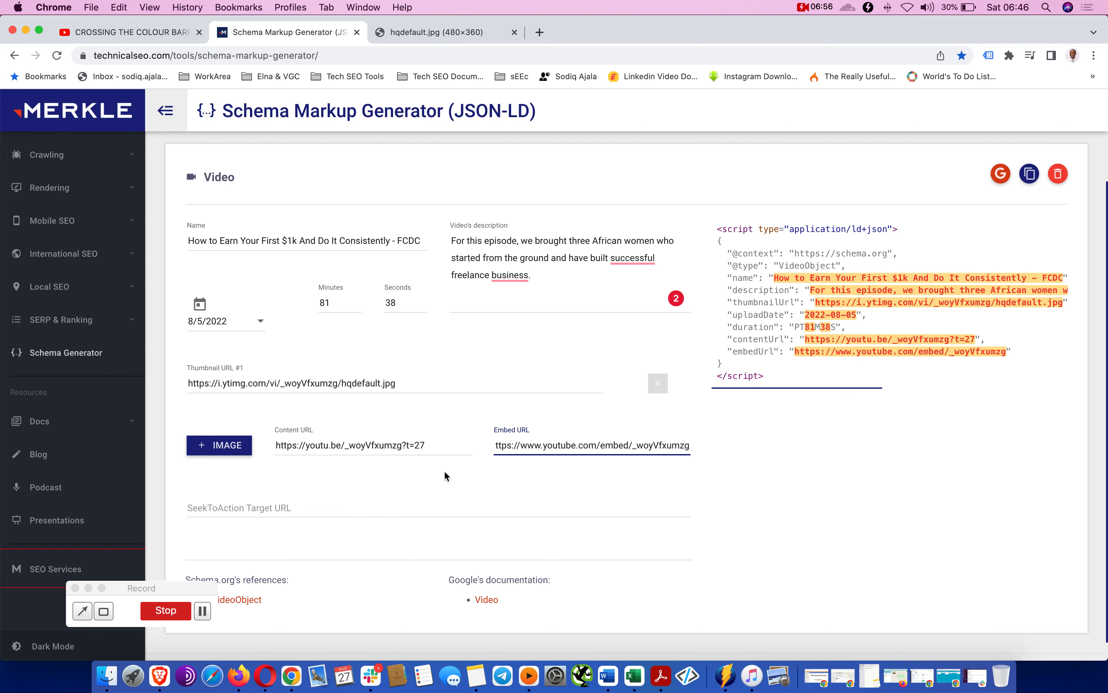
Activate the schema's SeekToAction Target URL field and open the Tech SEO Consultant website's home page in a new tab
click(310, 510)
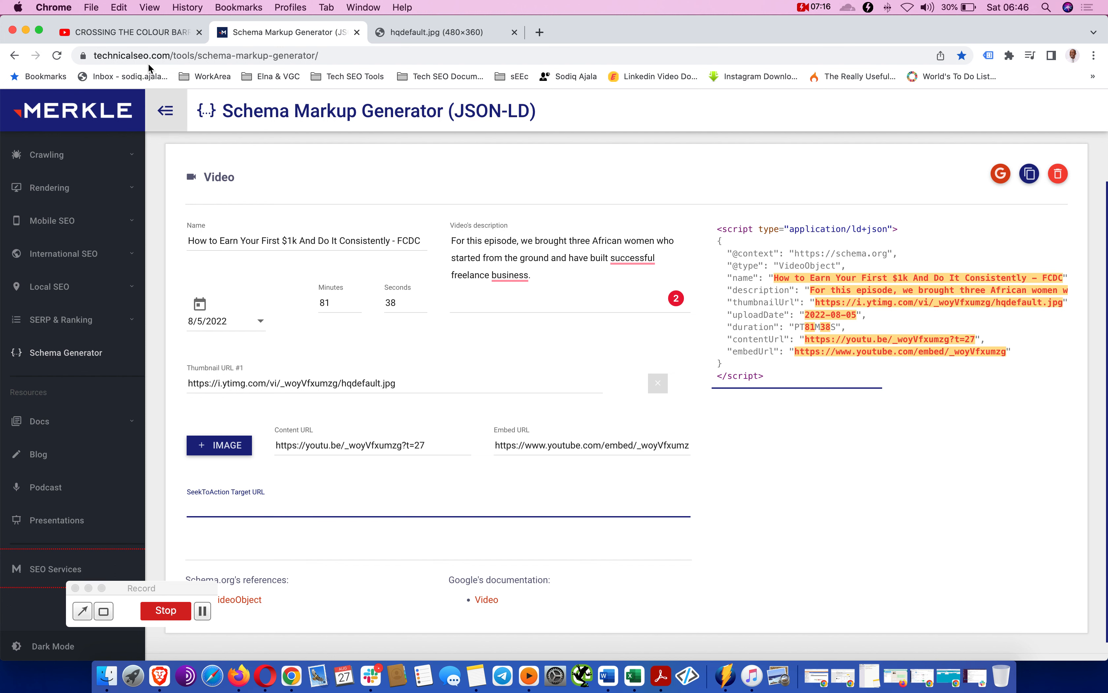
click(134, 30)
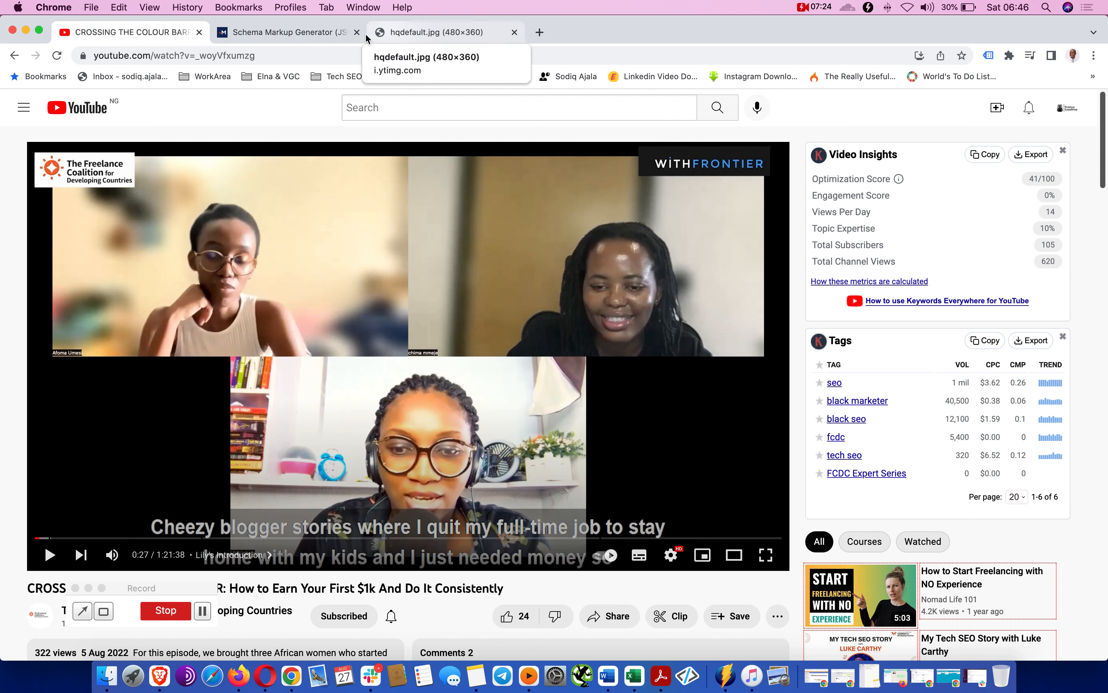
click(300, 34)
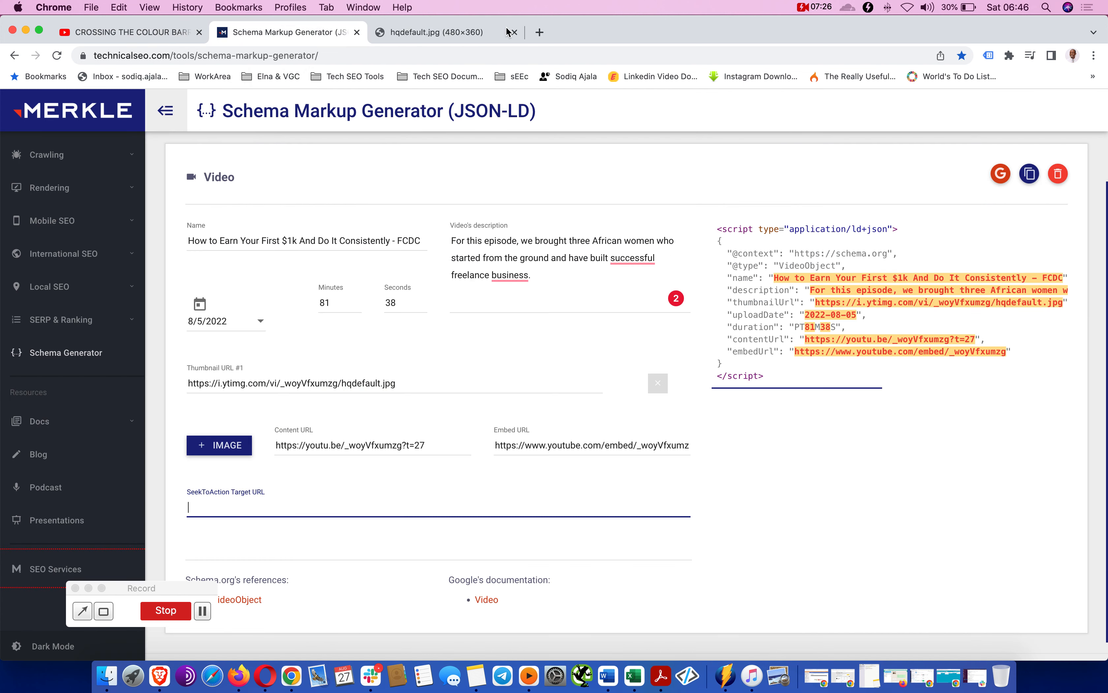
click(540, 32)
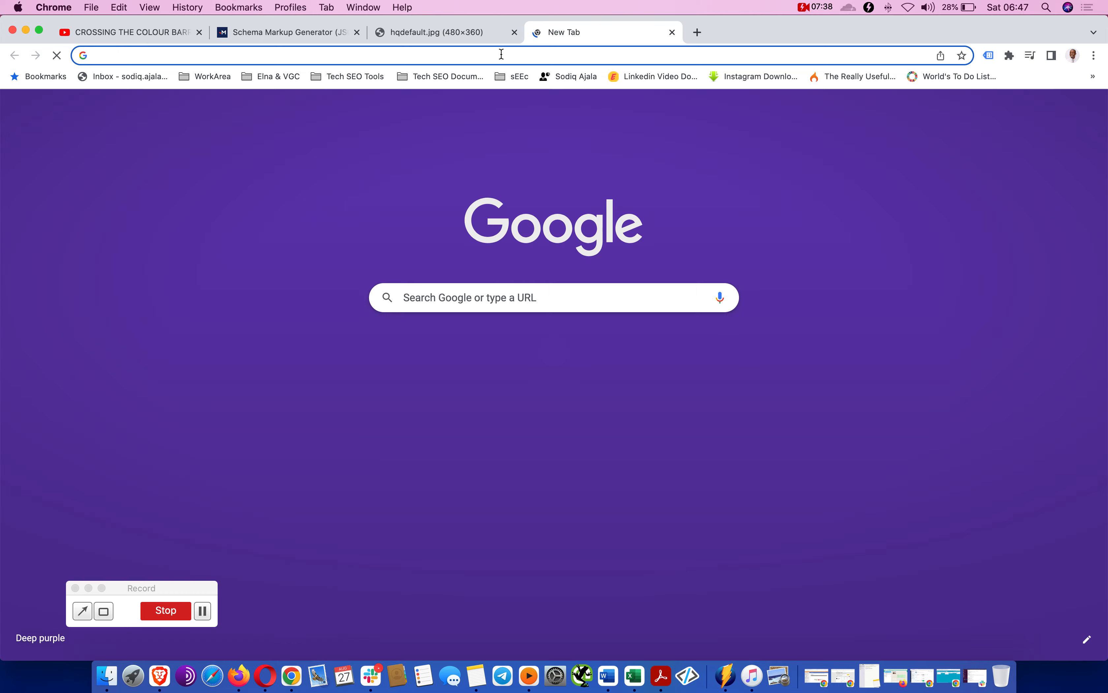
key(super+v)
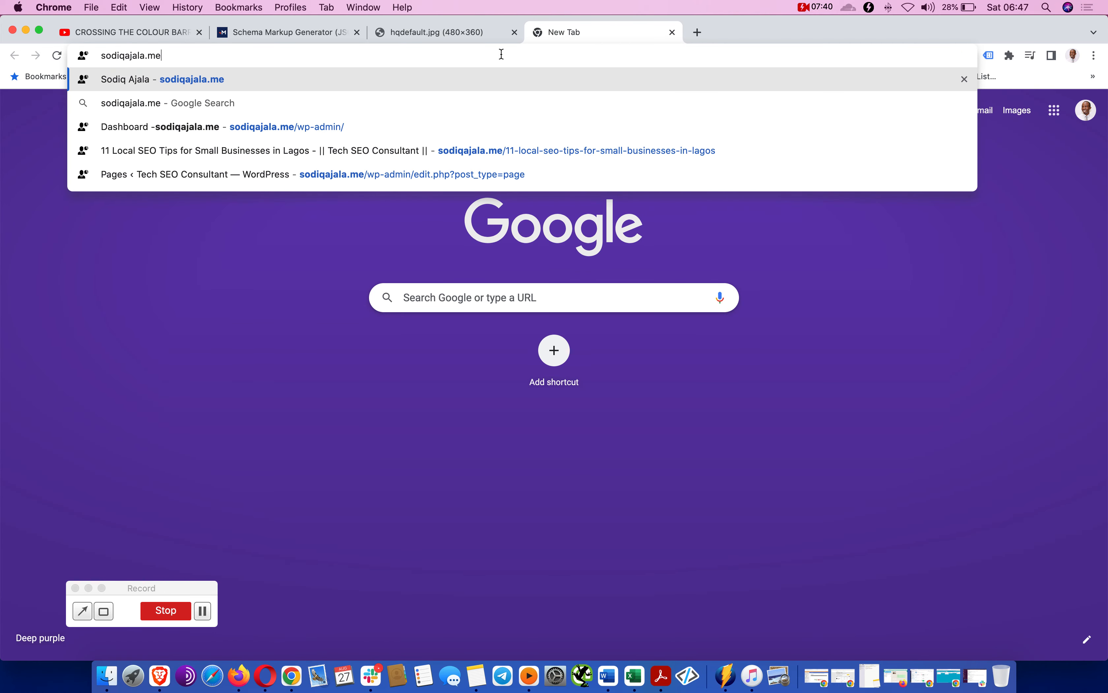
key(Down)
key(Down)
key(Down)
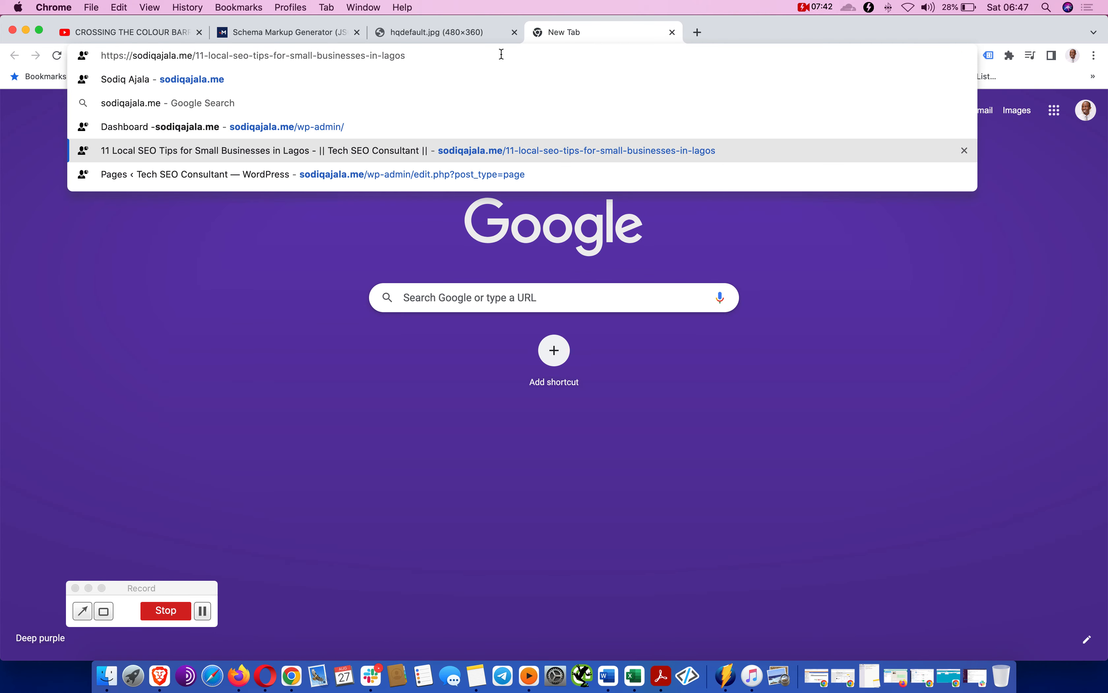
key(Up)
key(Up)
key(Up)
key(Return)
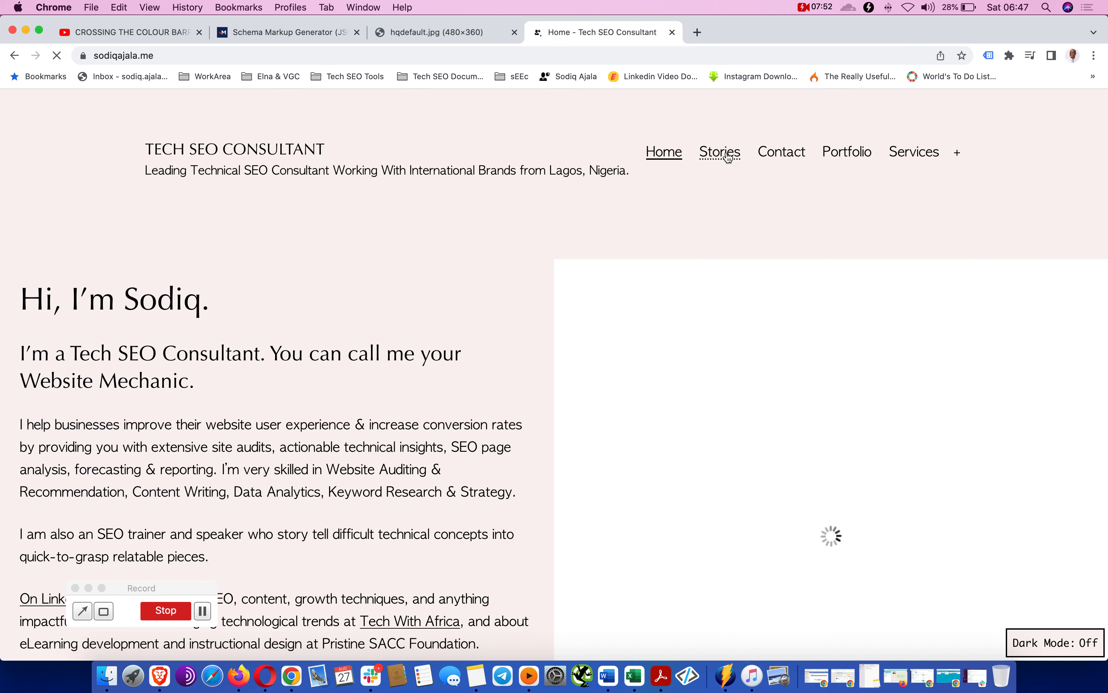
Go to the website's Stories page and open the full post "First and Second Week at Second Eclipse/ FCDC Tech SEO Internship"
click(728, 157)
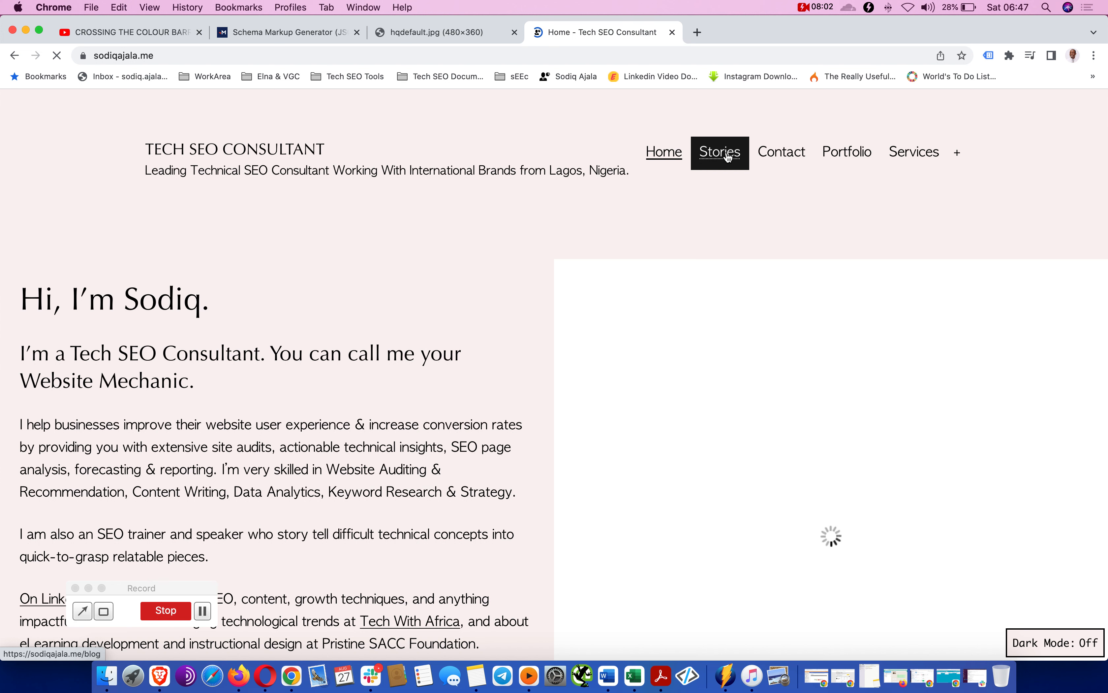
click(729, 157)
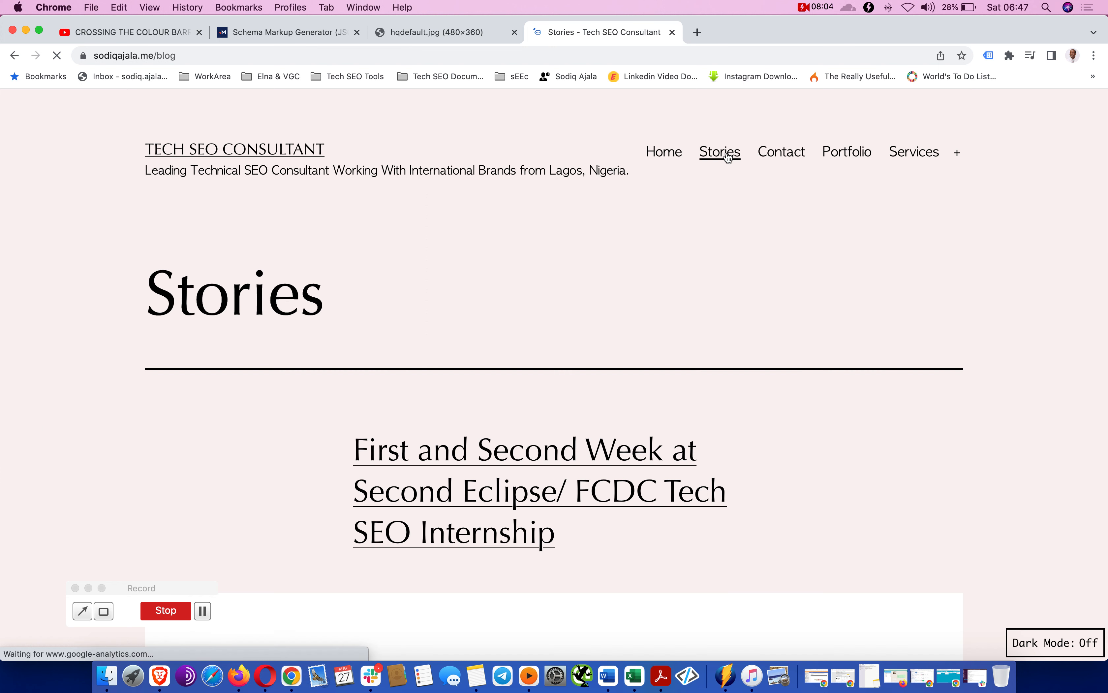
scroll(684, 457, down, 10)
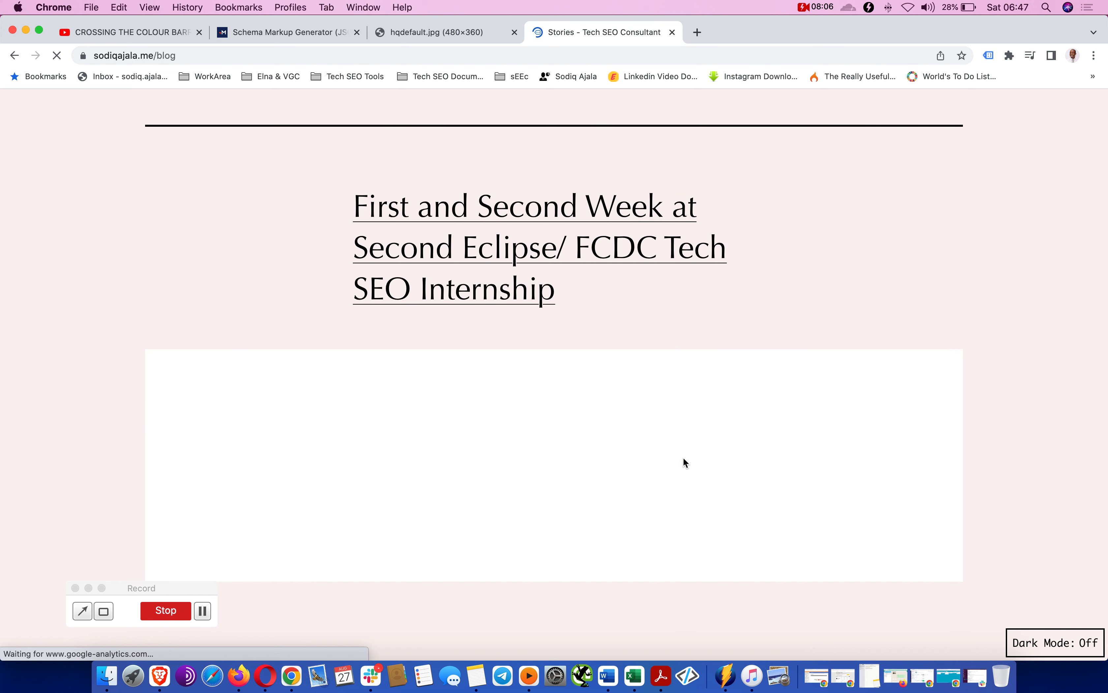
scroll(683, 457, down, 10)
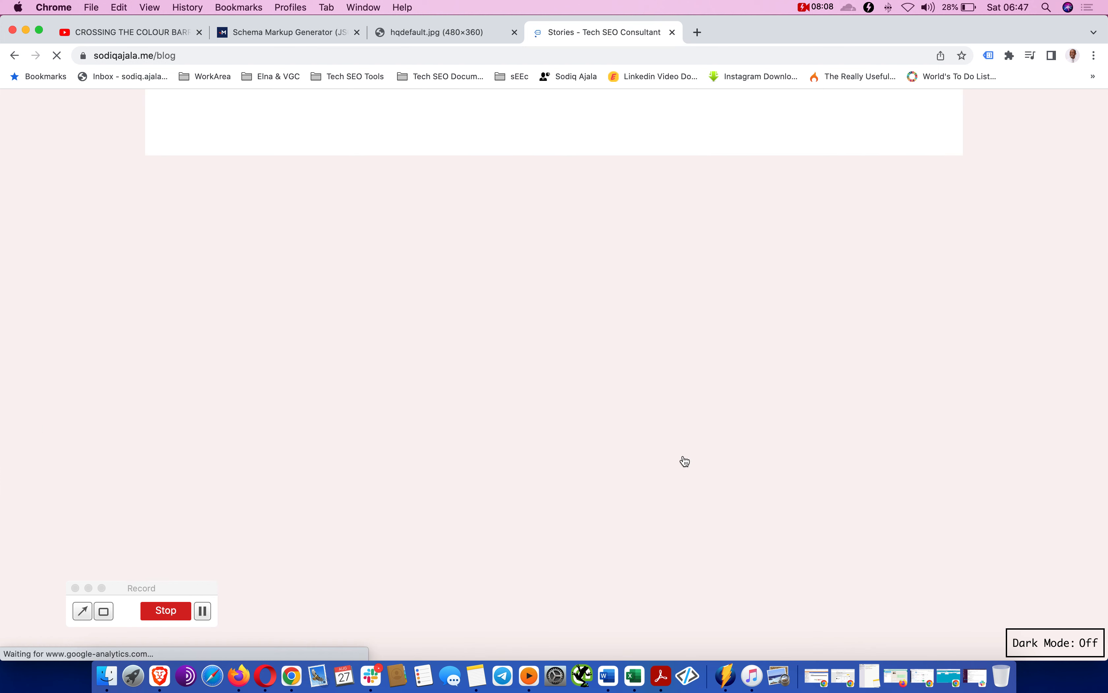
scroll(685, 462, down, 5)
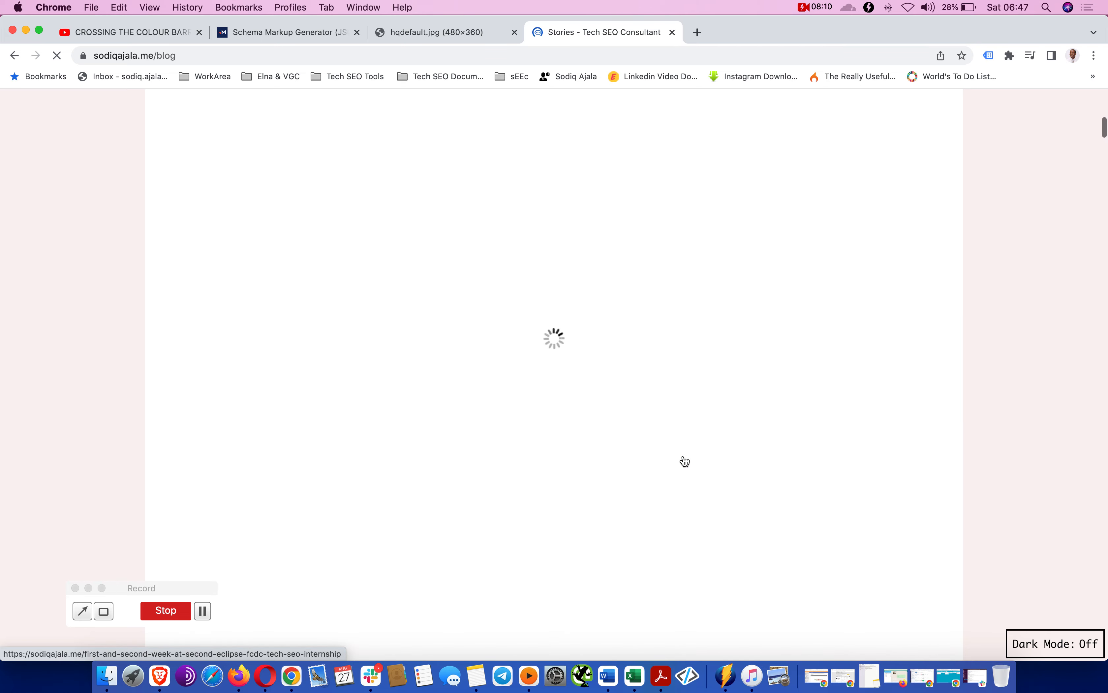
scroll(684, 461, down, 9)
scroll(684, 461, up, 4)
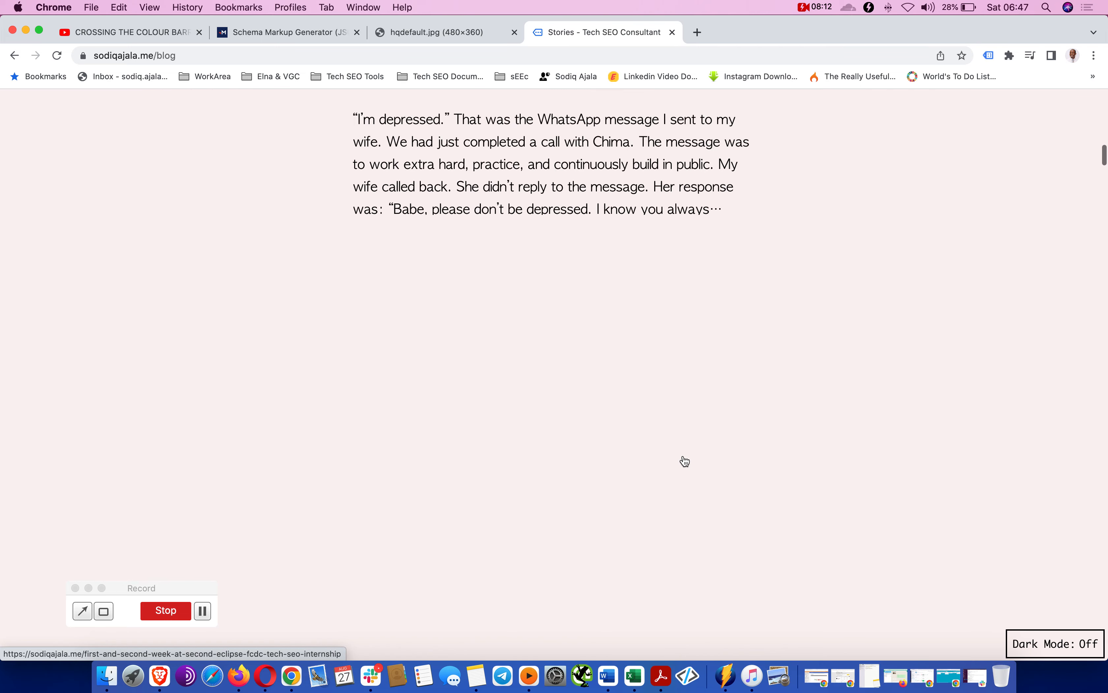
scroll(684, 461, down, 5)
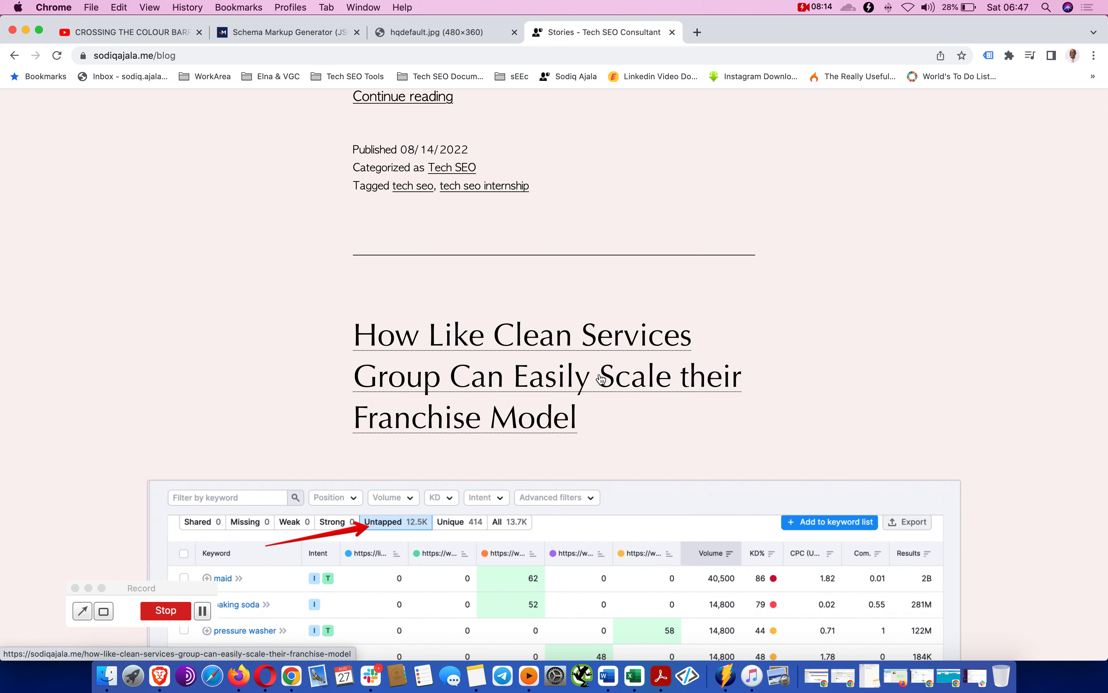
scroll(584, 330, up, 8)
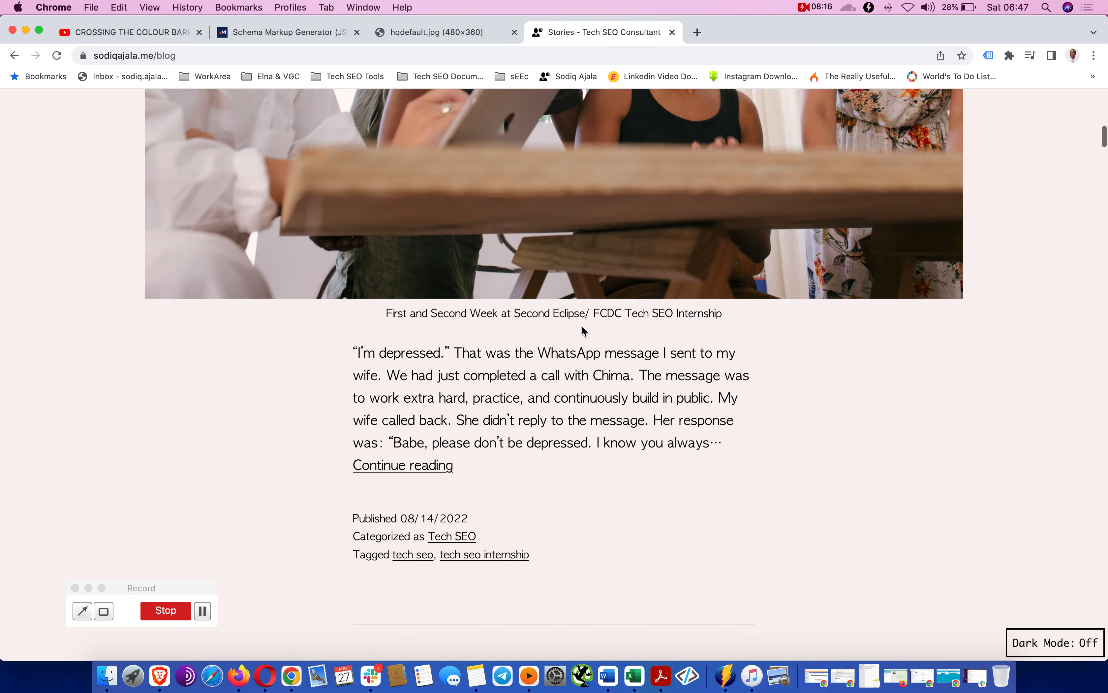
click(421, 474)
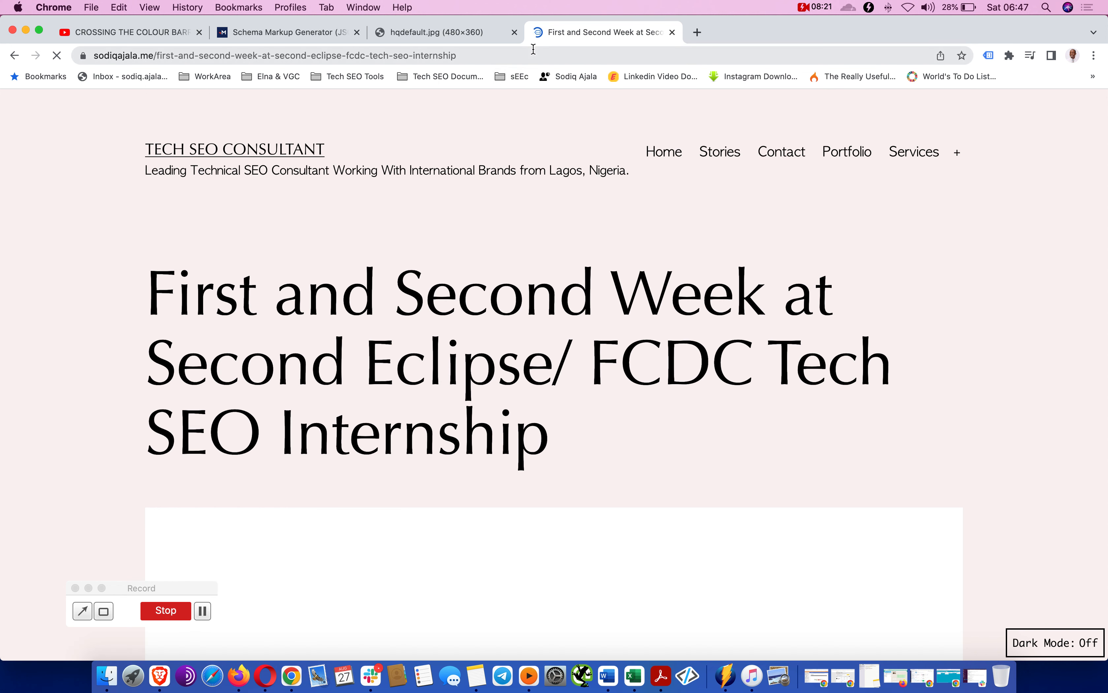
Copy the internship post's address into the schema's SeekToAction Target URL, and copy the completed JSON-LD markup to the clipboard
click(533, 51)
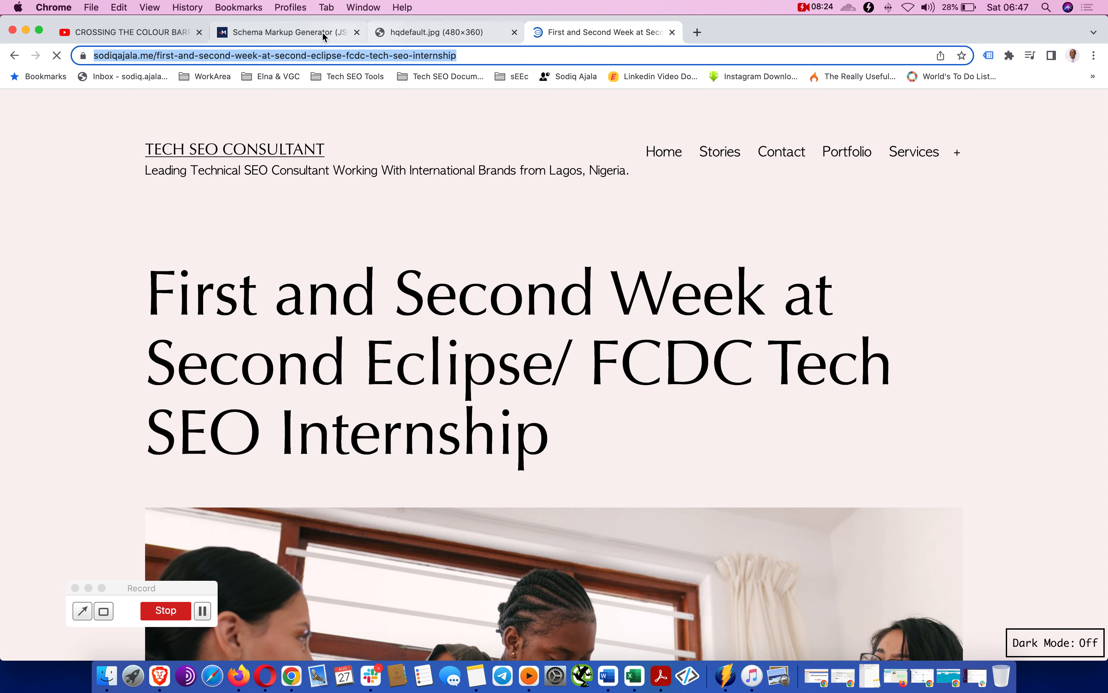
click(303, 31)
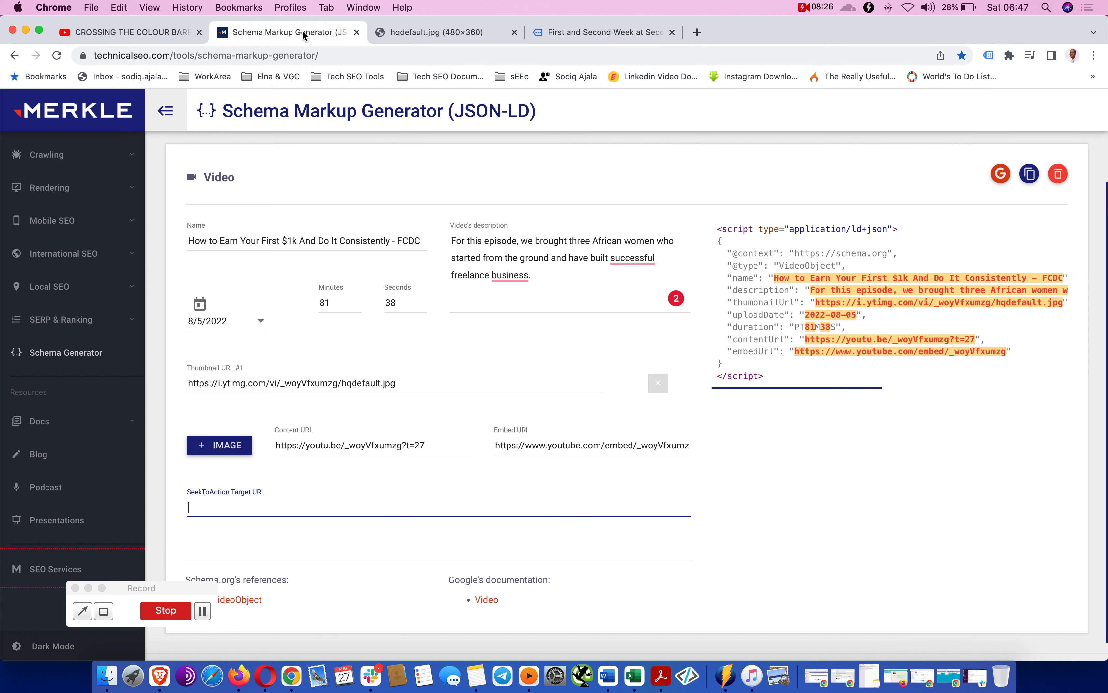
key(super+v)
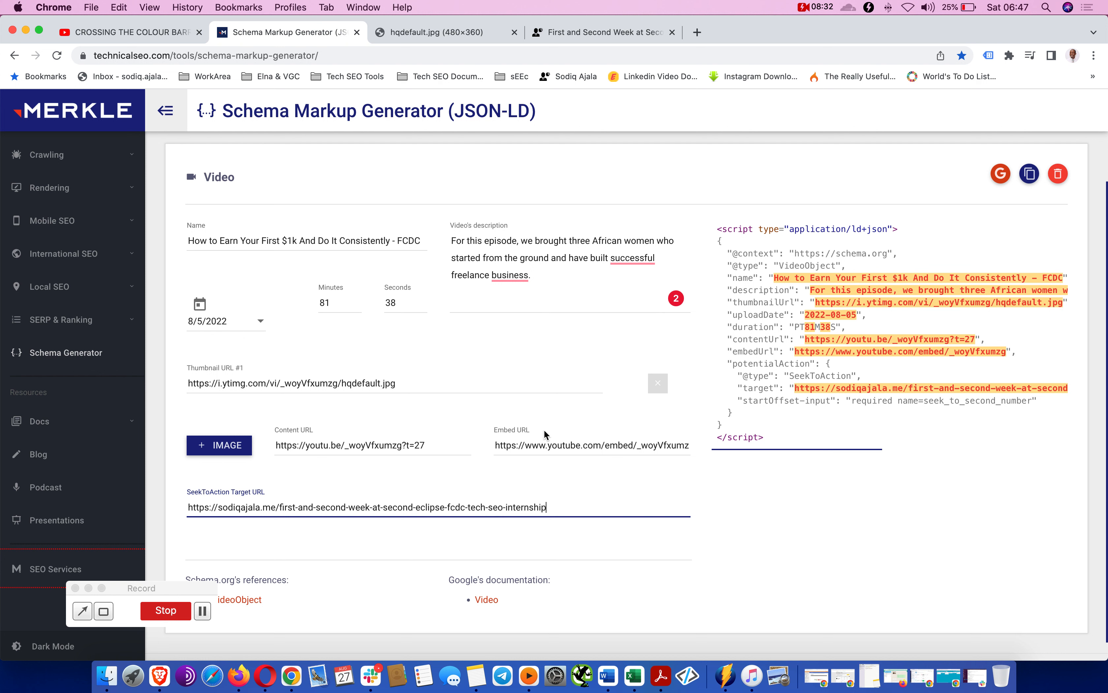
click(1030, 174)
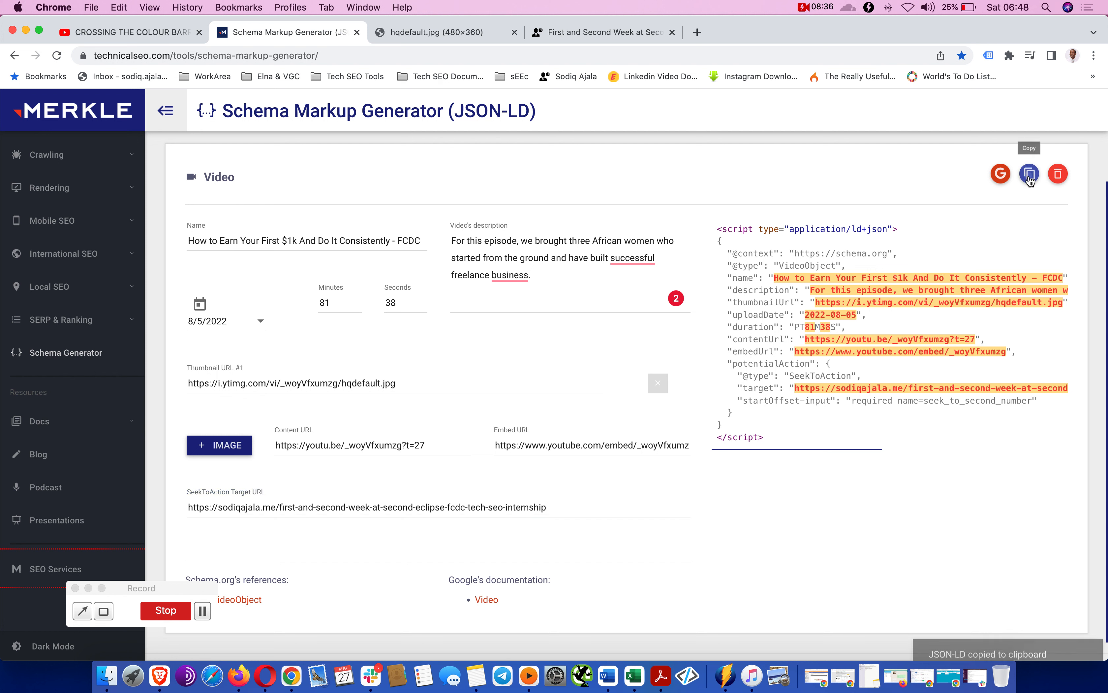